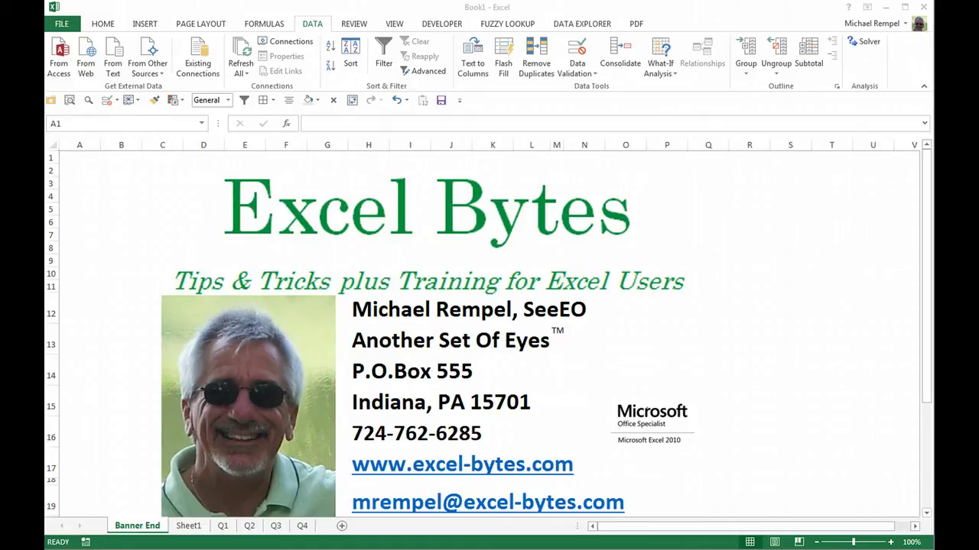
On Sheet1, enter =C2 in F12 so it shows 159
{"action": "left_click", "coordinate": [188, 526]}
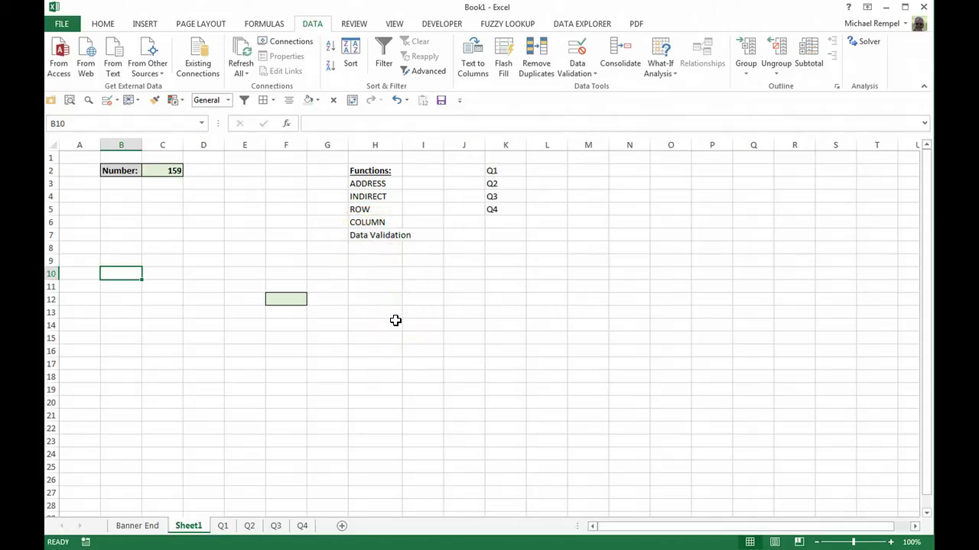
{"action": "left_click", "coordinate": [159, 171]}
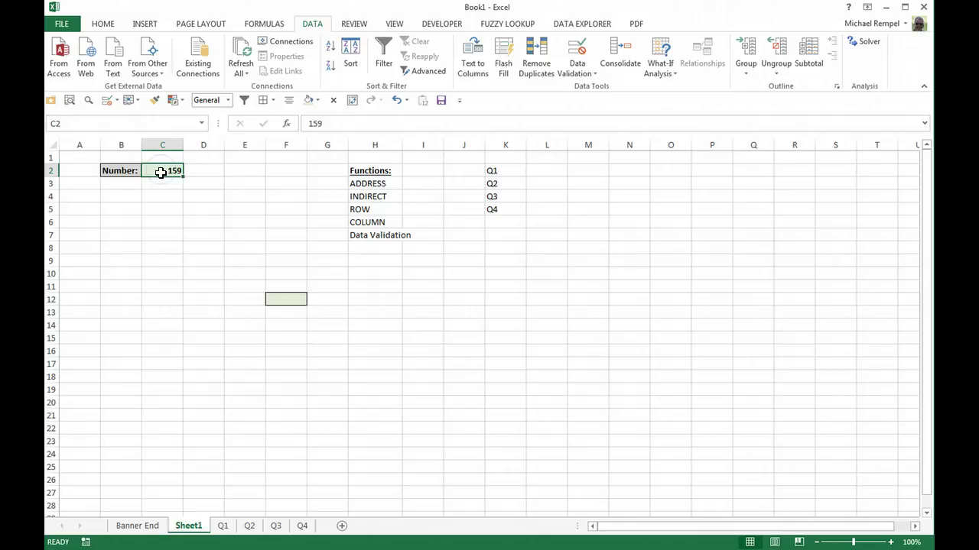
{"action": "left_click", "coordinate": [280, 299]}
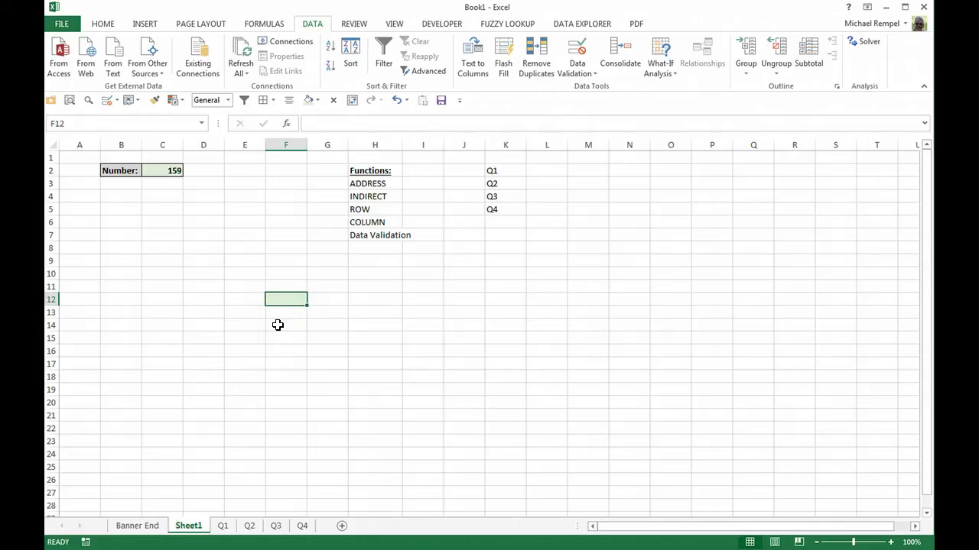
{"action": "type", "text": "="}
{"action": "left_click", "coordinate": [162, 170]}
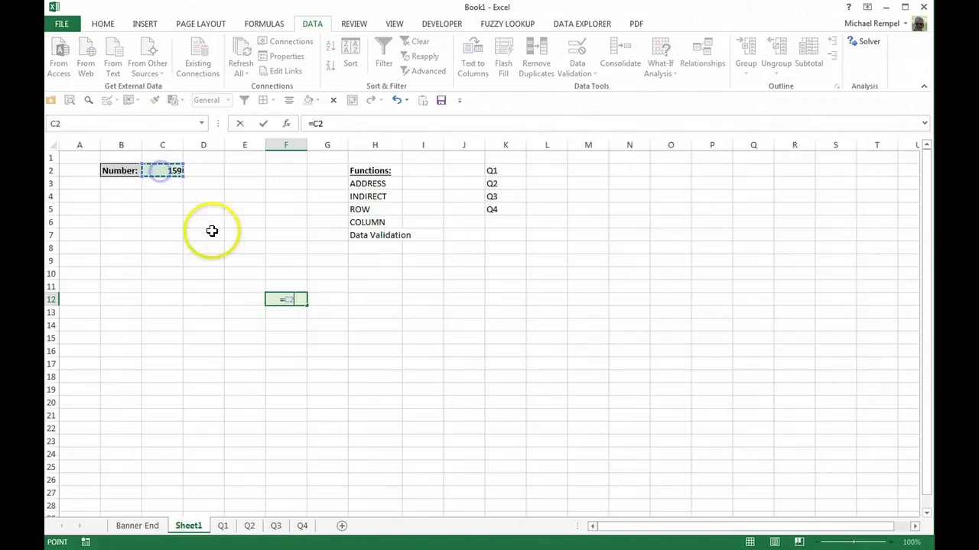
{"action": "key", "text": "Return"}
{"action": "left_click", "coordinate": [283, 298]}
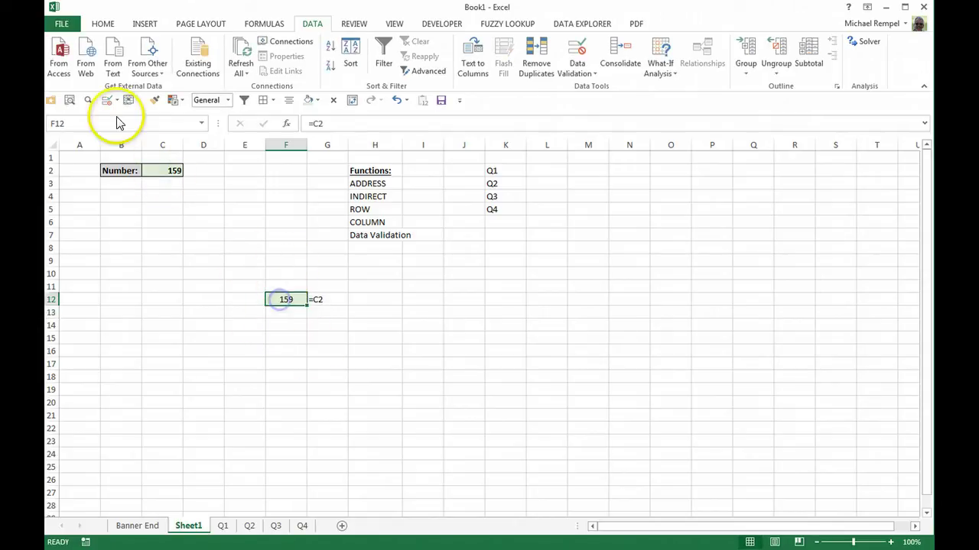
Insert a row above row 1 to show the =C2 link shifting, undo it, and clear F12
{"action": "right_click", "coordinate": [50, 157]}
{"action": "left_click", "coordinate": [98, 247]}
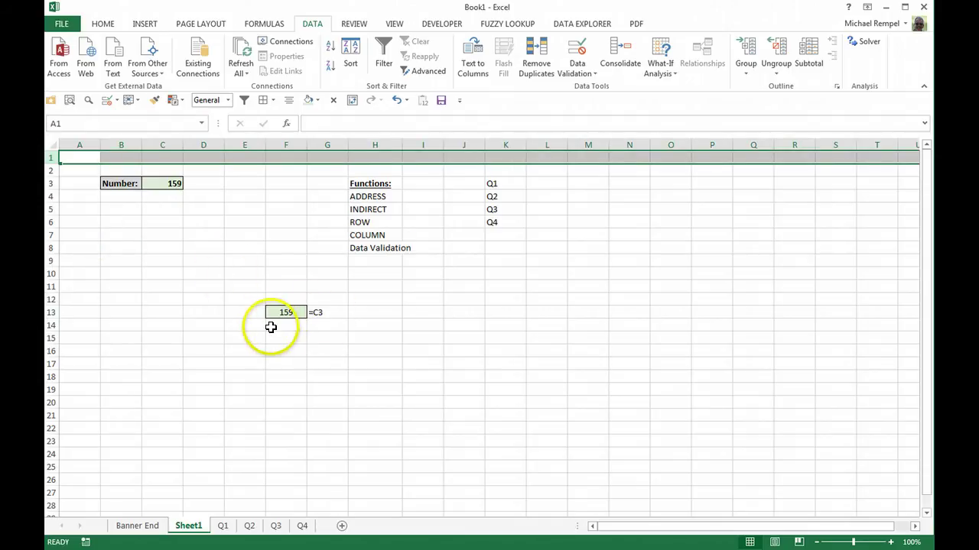
{"action": "key", "text": "ctrl+z"}
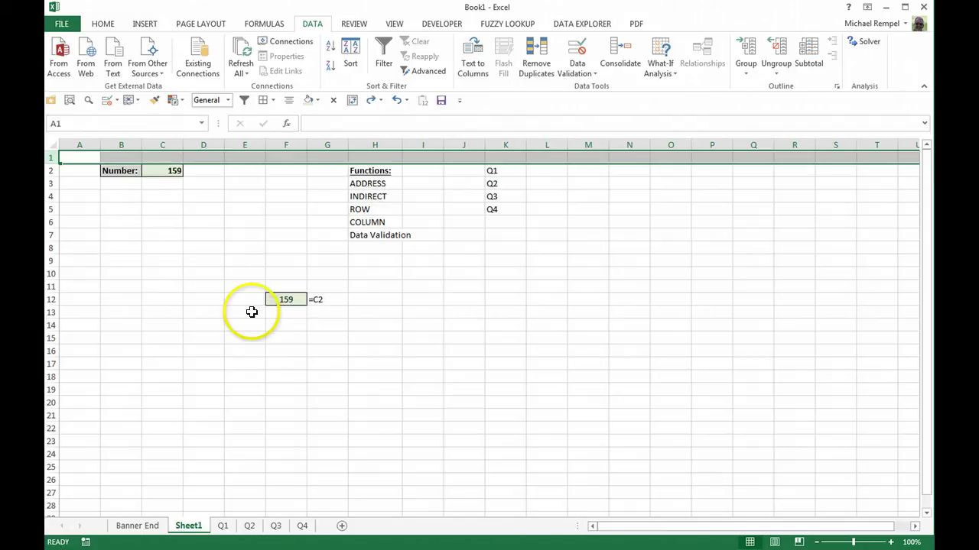
{"action": "left_click", "coordinate": [290, 307]}
{"action": "key", "text": "Delete"}
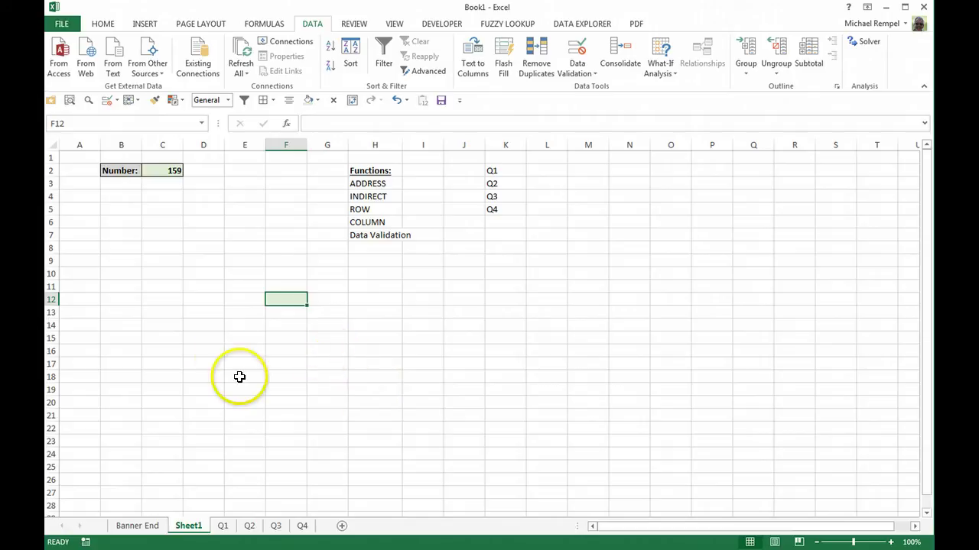
Enter =ADDRESS(2,3,1,1) in F12 so it returns the text $C$2
{"action": "left_click", "coordinate": [280, 297]}
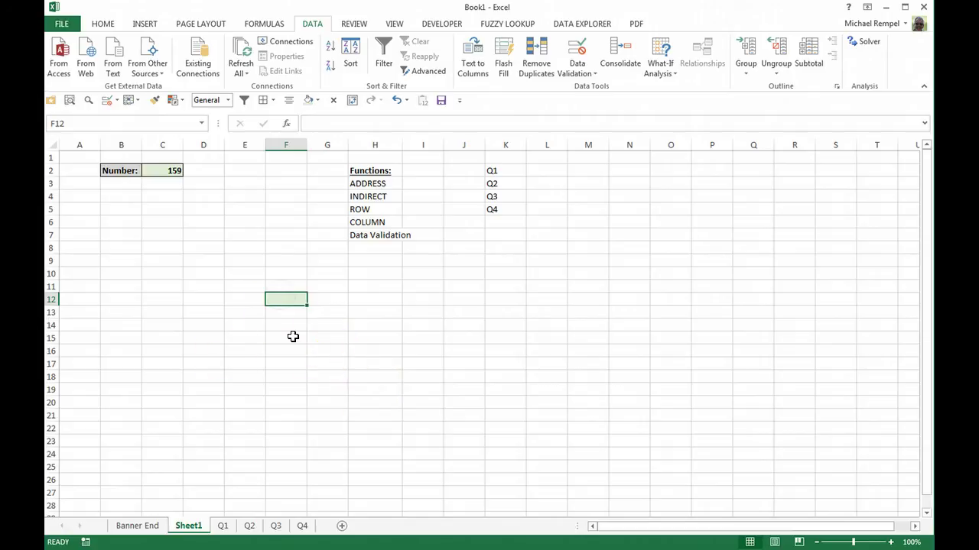
{"action": "type", "text": "=add"}
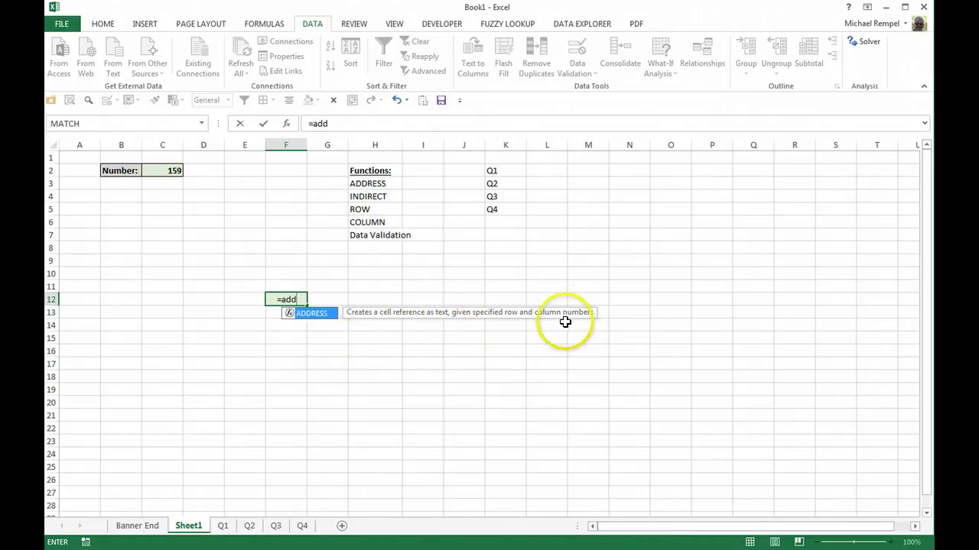
{"action": "key", "text": "Tab"}
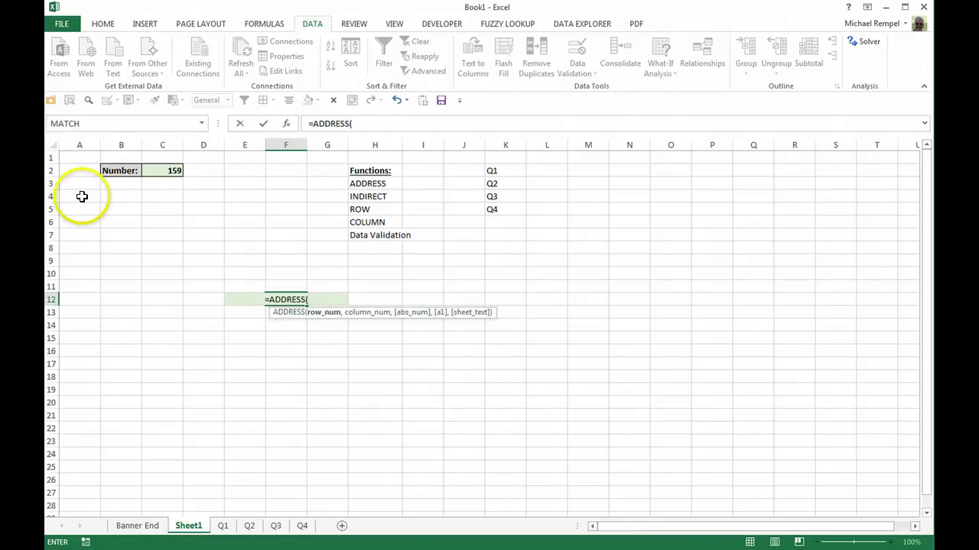
{"action": "type", "text": "2,"}
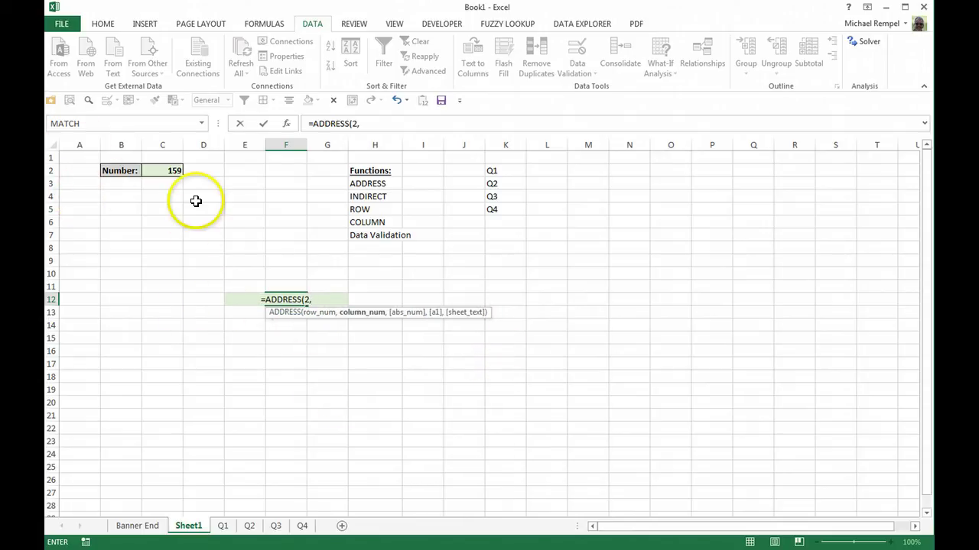
{"action": "type", "text": "3,"}
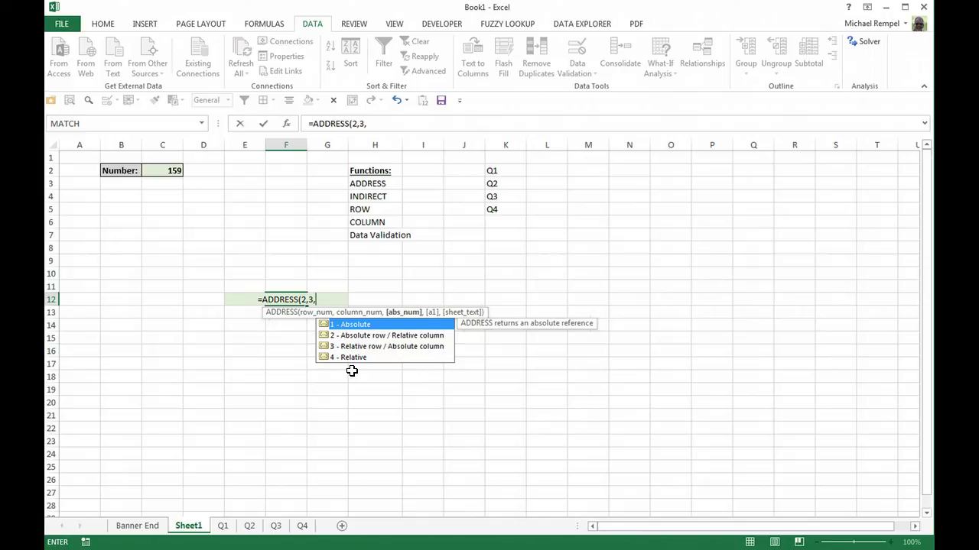
{"action": "type", "text": "1"}
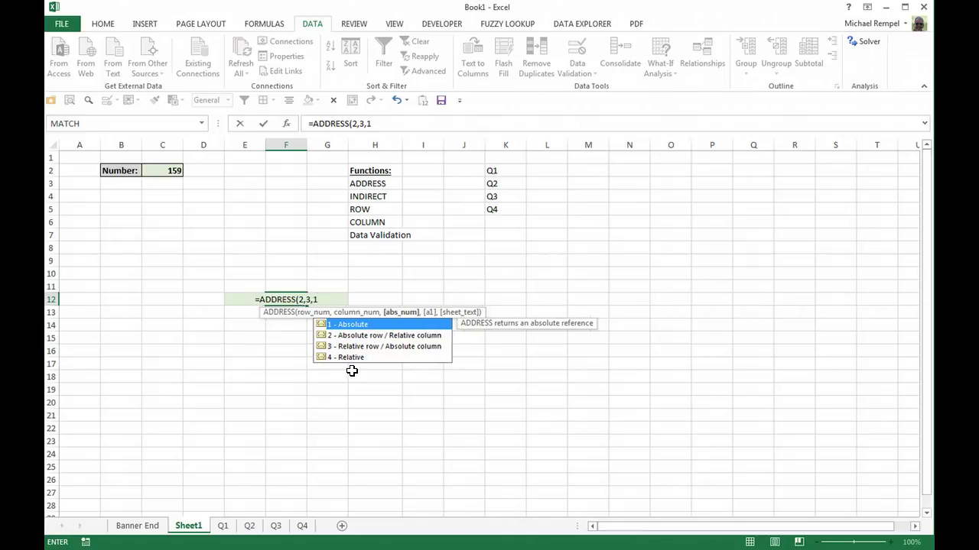
{"action": "type", "text": ","}
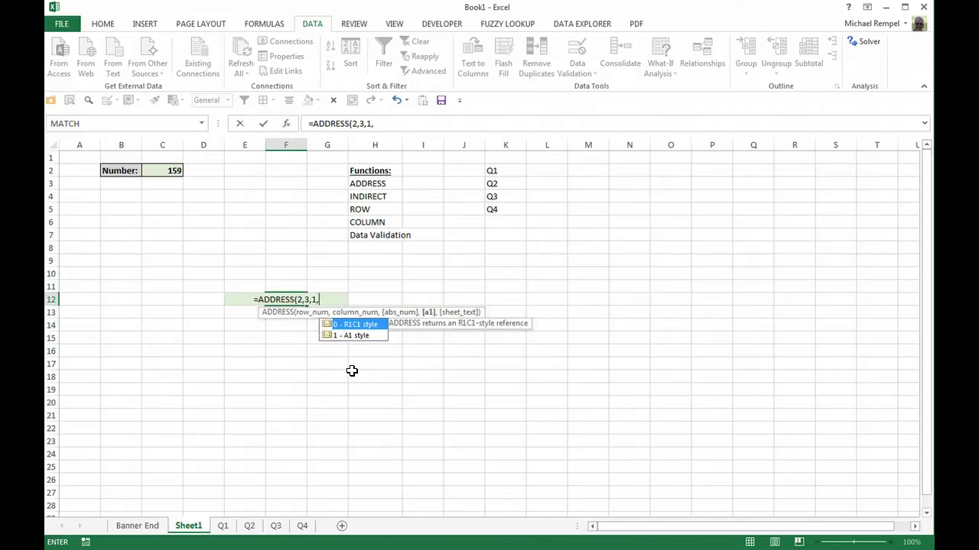
{"action": "left_click", "coordinate": [343, 330]}
{"action": "type", "text": "1"}
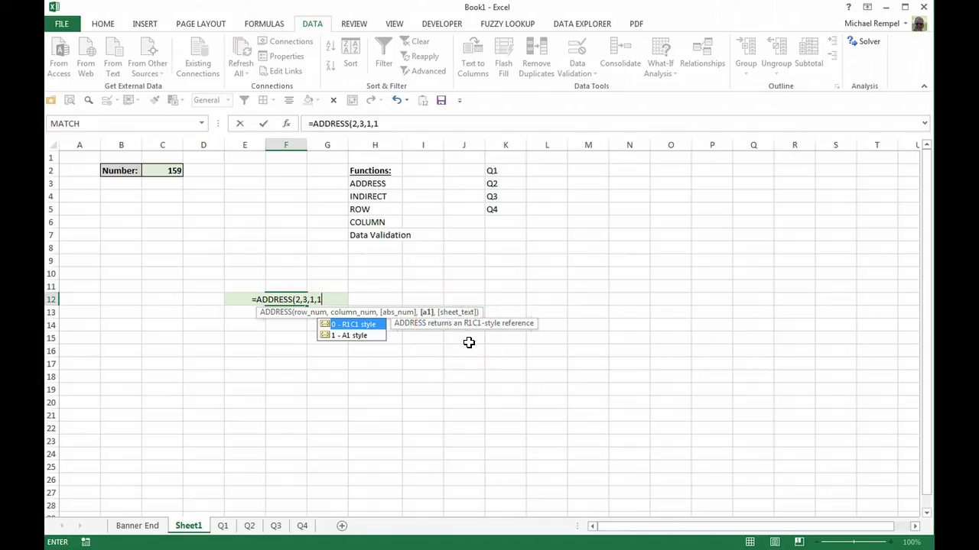
{"action": "type", "text": ")"}
{"action": "key", "text": "Return"}
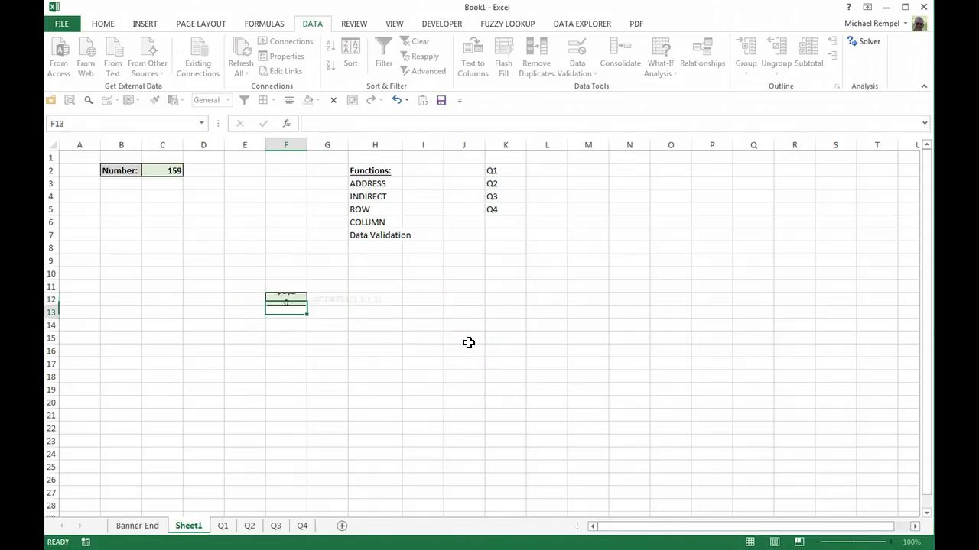
Wrap F12's formula as =INDIRECT(ADDRESS(2,3,1,1)) so it returns 159
{"action": "left_click", "coordinate": [299, 303]}
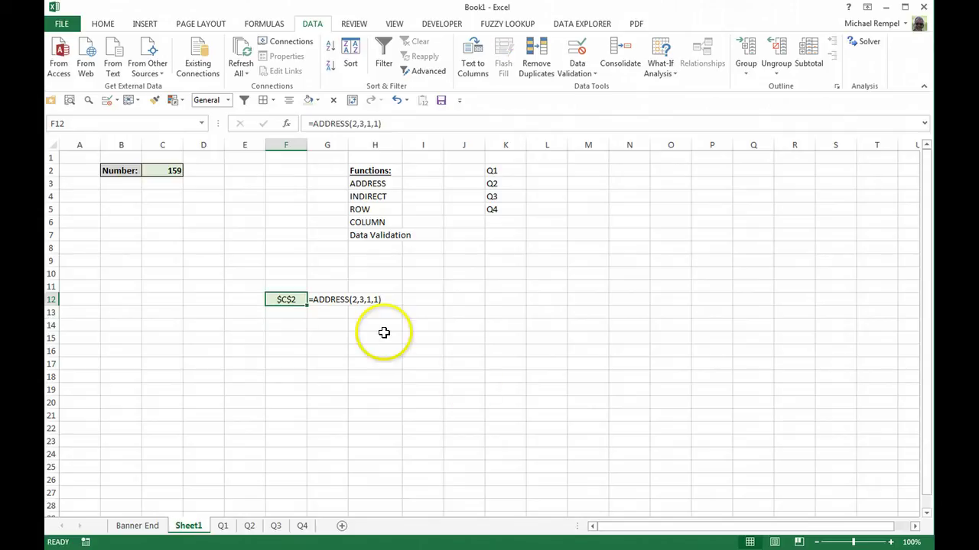
{"action": "left_click", "coordinate": [310, 126]}
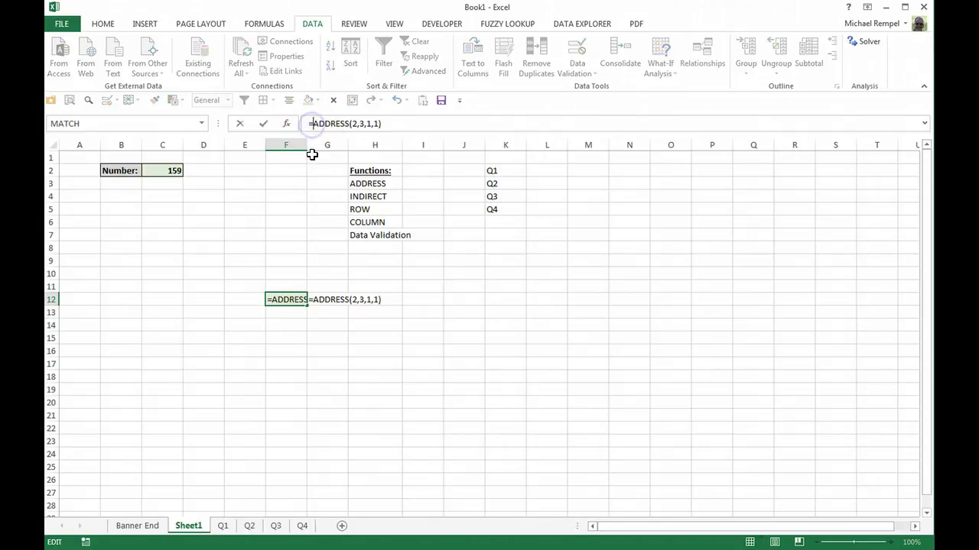
{"action": "type", "text": "ind"}
{"action": "left_click", "coordinate": [318, 157]}
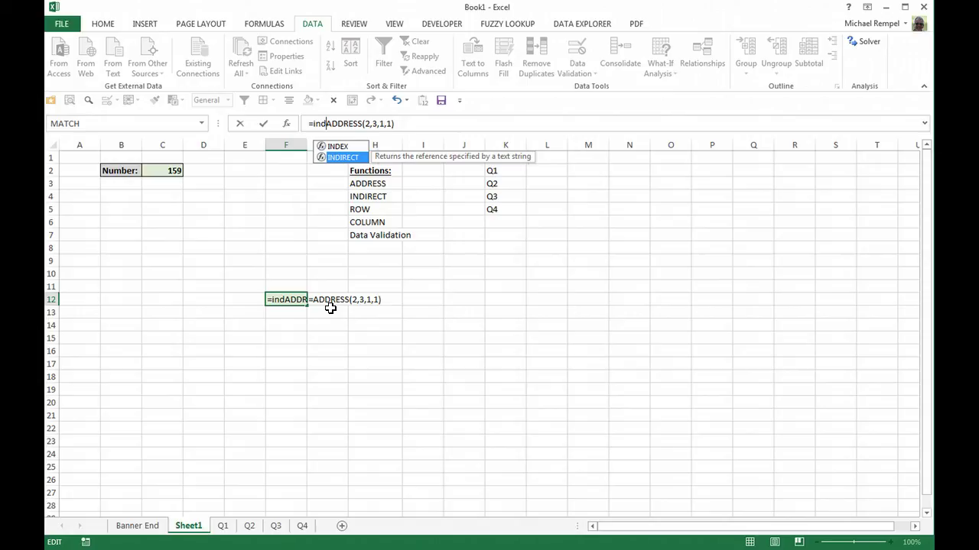
{"action": "key", "text": "Tab"}
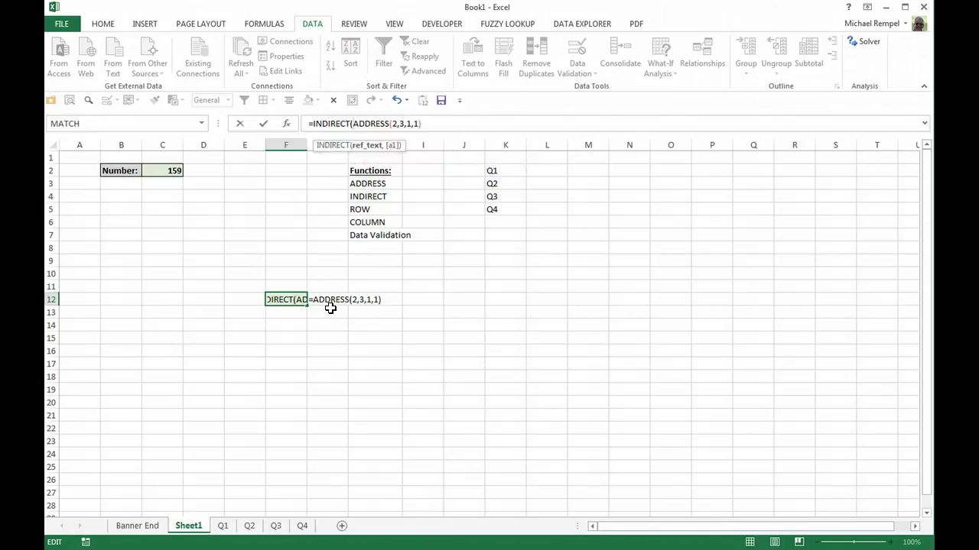
{"action": "type", "text": ")"}
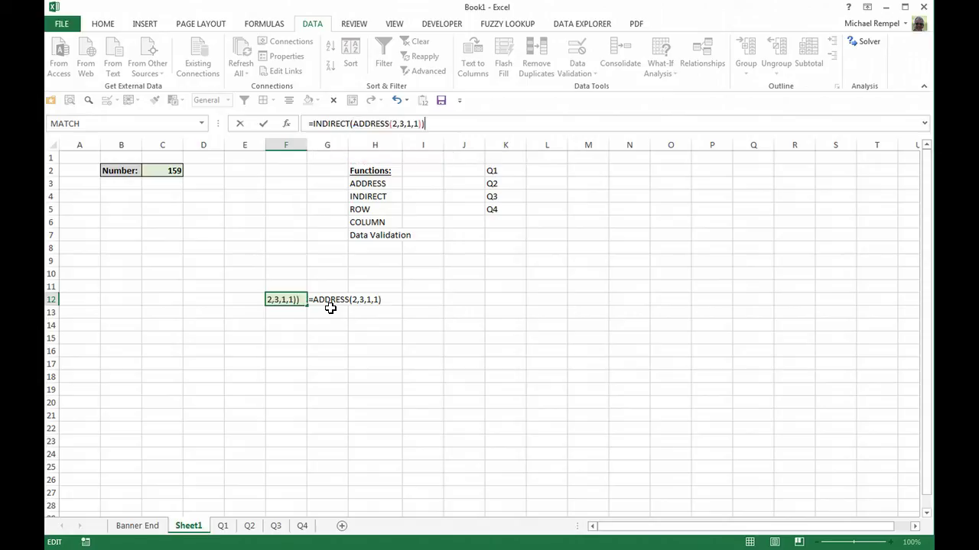
{"action": "key", "text": "Return"}
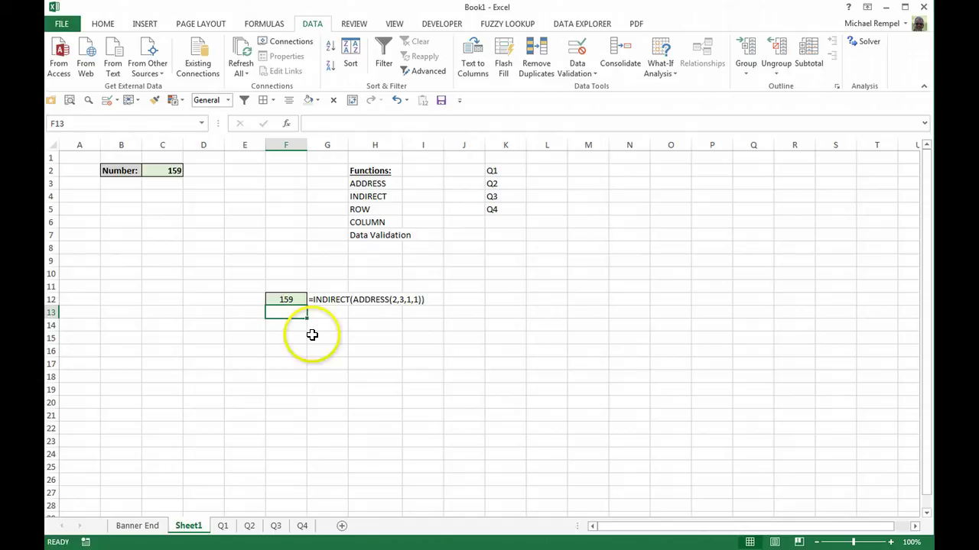
Insert a blank row at the top and inspect the shifted INDIRECT formula, now in F13
{"action": "key", "text": "Up"}
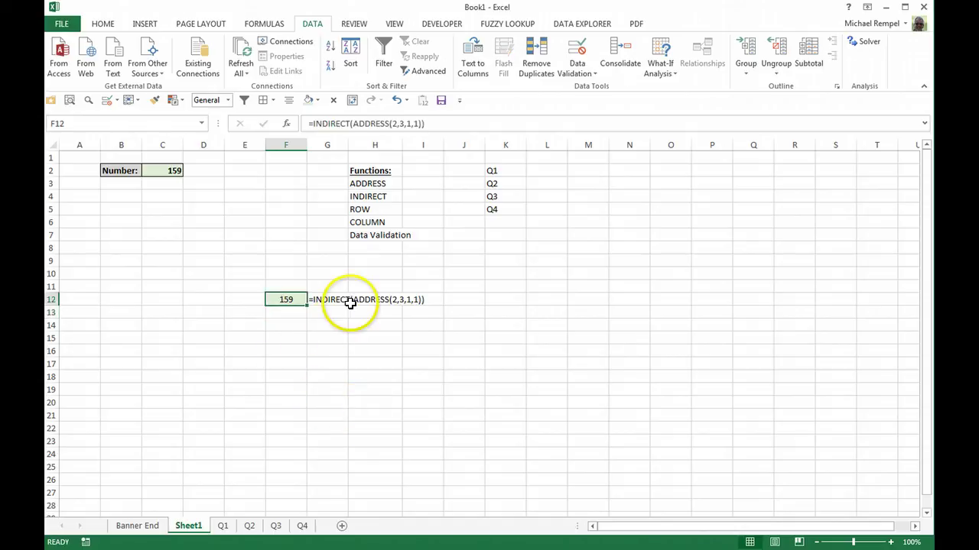
{"action": "right_click", "coordinate": [51, 158]}
{"action": "left_click", "coordinate": [82, 249]}
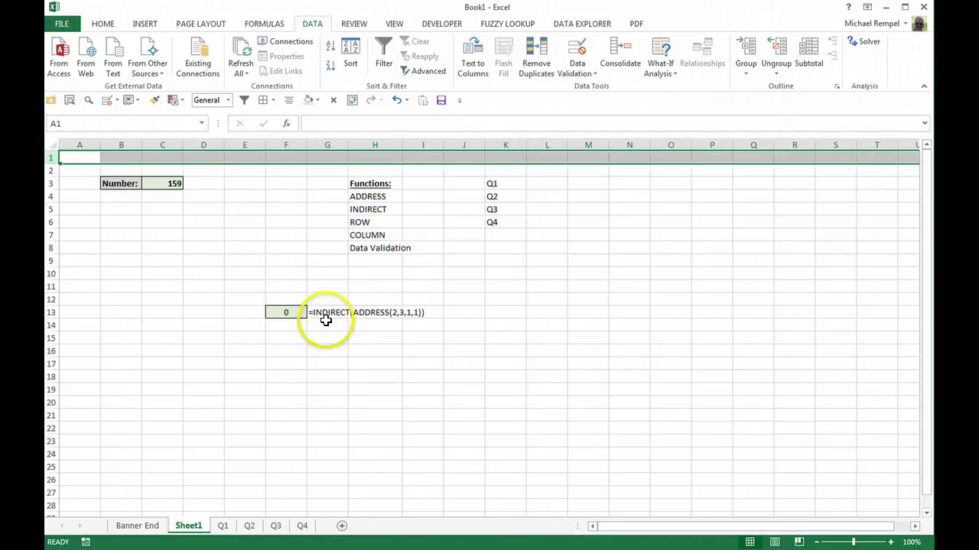
{"action": "left_click", "coordinate": [286, 312]}
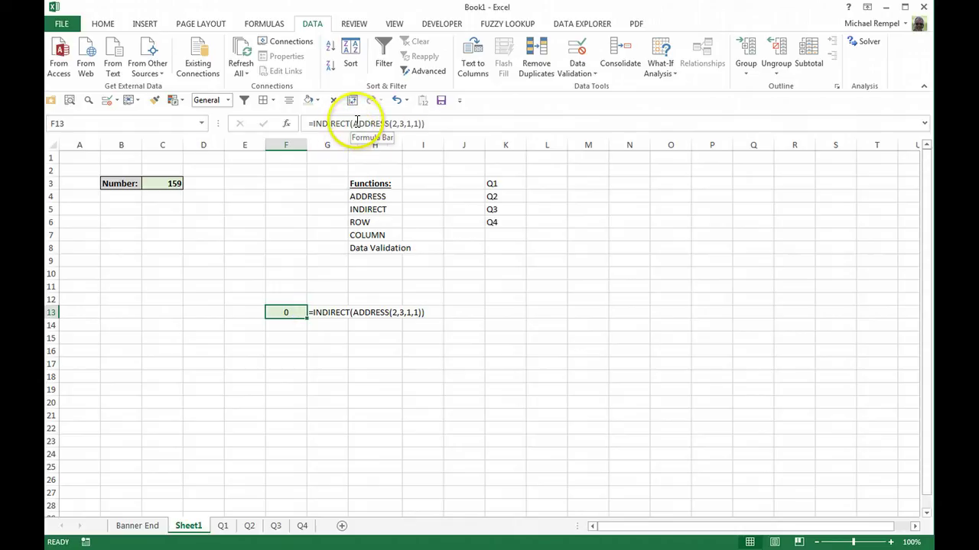
Evaluate the ADDRESS(2,3,1,1) part with F9, cancel the edit, and undo the row insertion
{"action": "double_click", "coordinate": [373, 123]}
{"action": "left_click_drag", "start_coordinate": [373, 123], "coordinate": [423, 120]}
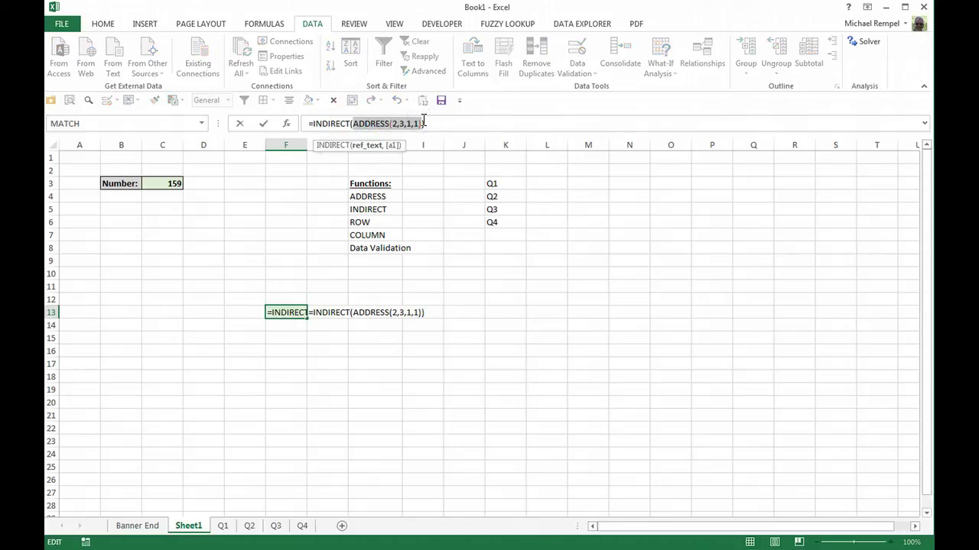
{"action": "key", "text": "F9"}
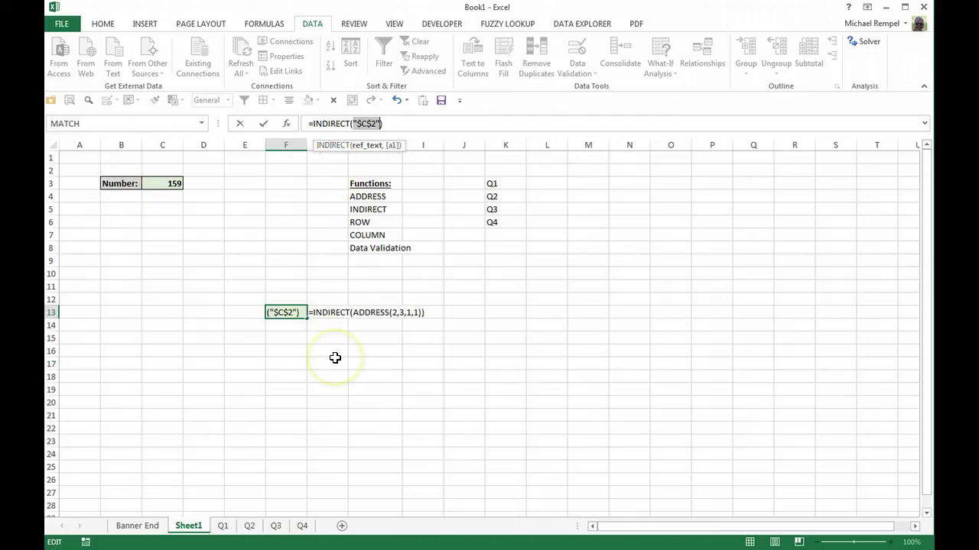
{"action": "key", "text": "Escape"}
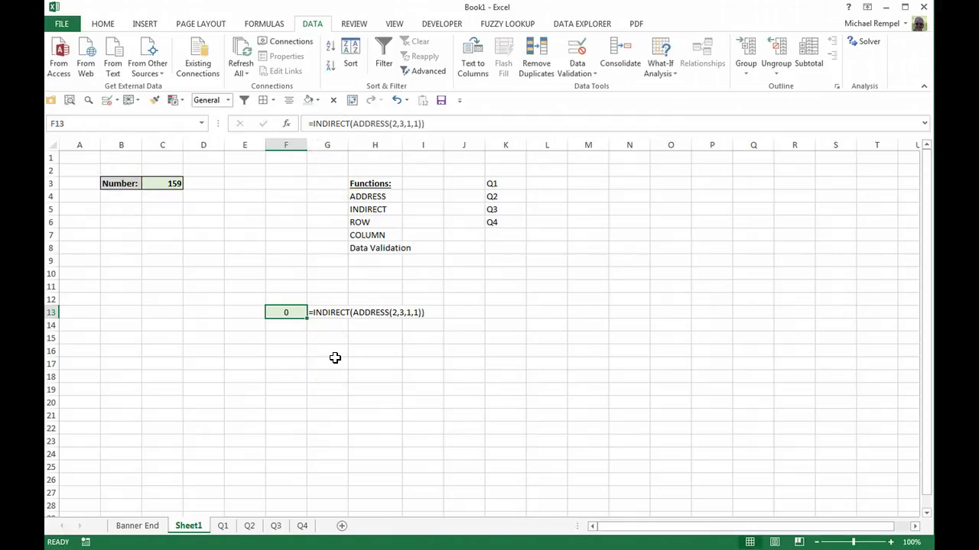
{"action": "key", "text": "ctrl+z"}
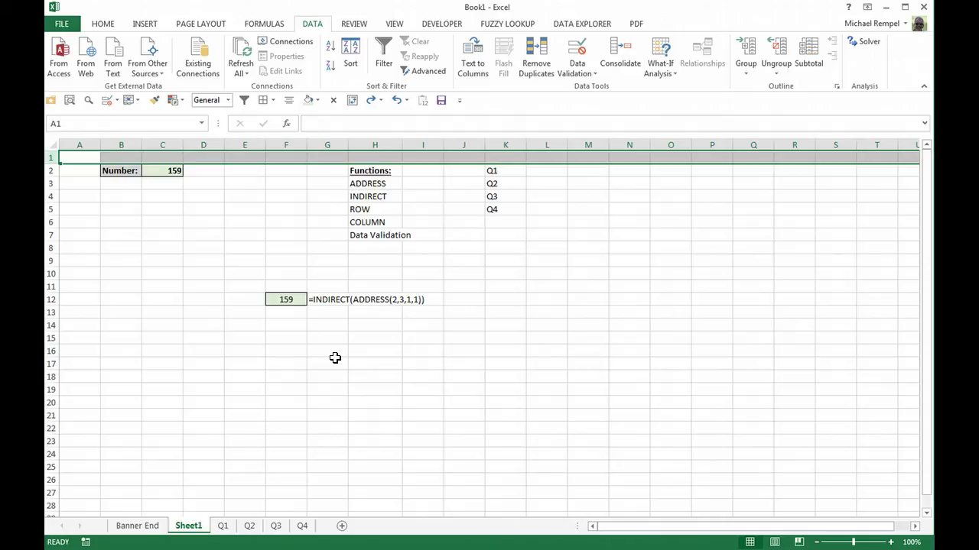
{"action": "left_click", "coordinate": [186, 256]}
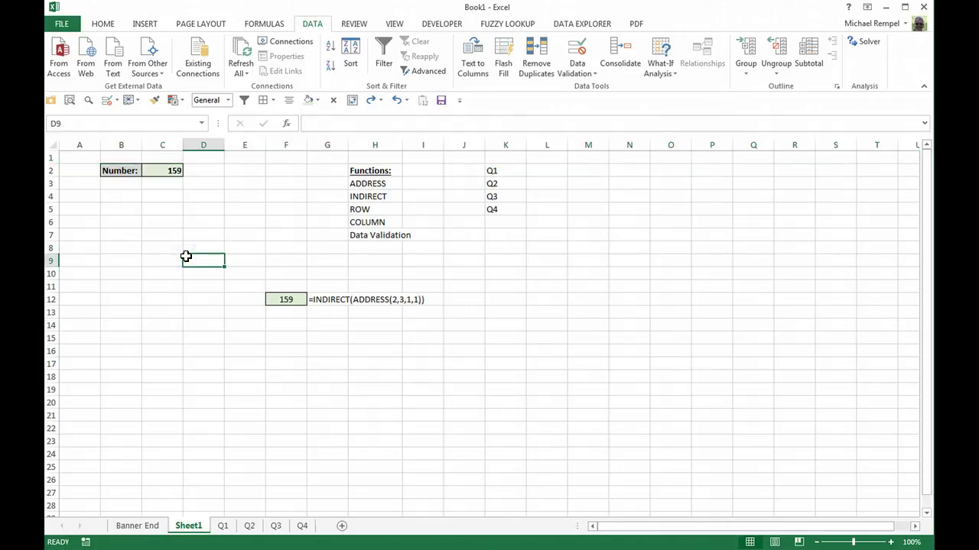
{"action": "left_click", "coordinate": [282, 298]}
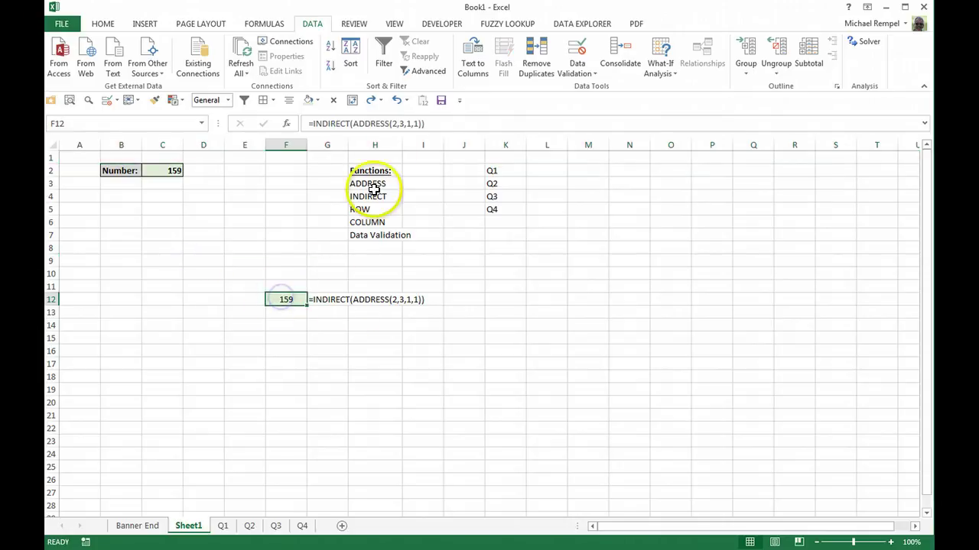
Replace ADDRESS's row argument 2 with ROW(C2) and start COLUMN( in place of 3
{"action": "left_click", "coordinate": [395, 123]}
{"action": "left_click", "coordinate": [396, 123]}
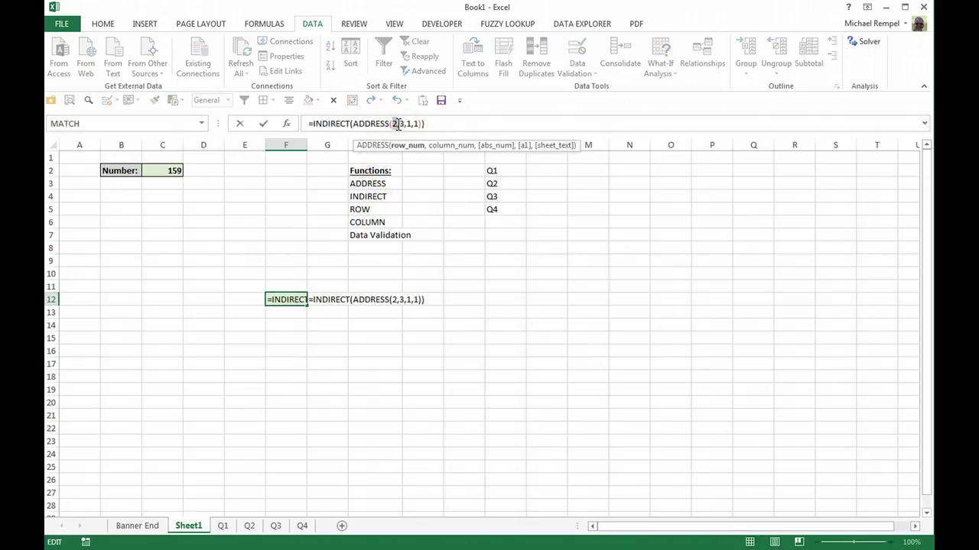
{"action": "type", "text": "row"}
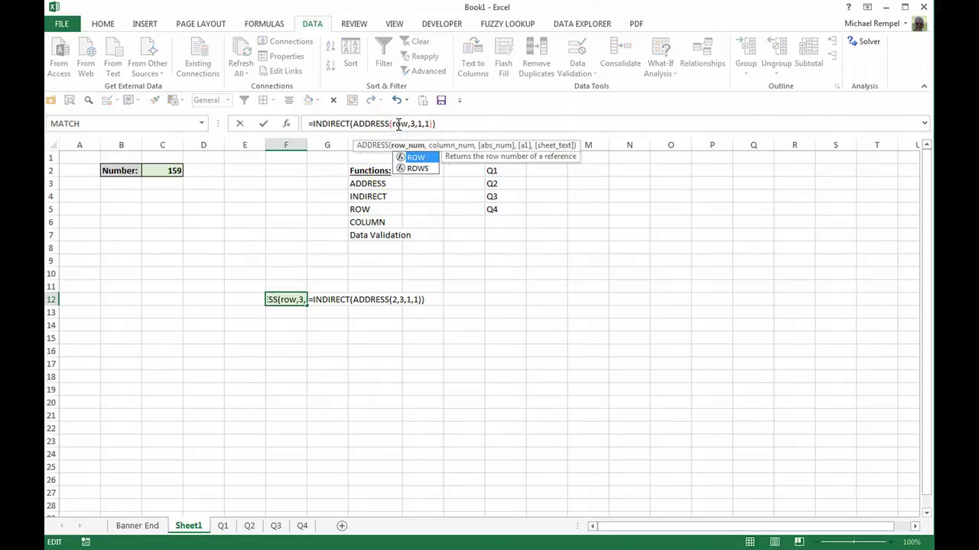
{"action": "key", "text": "Tab"}
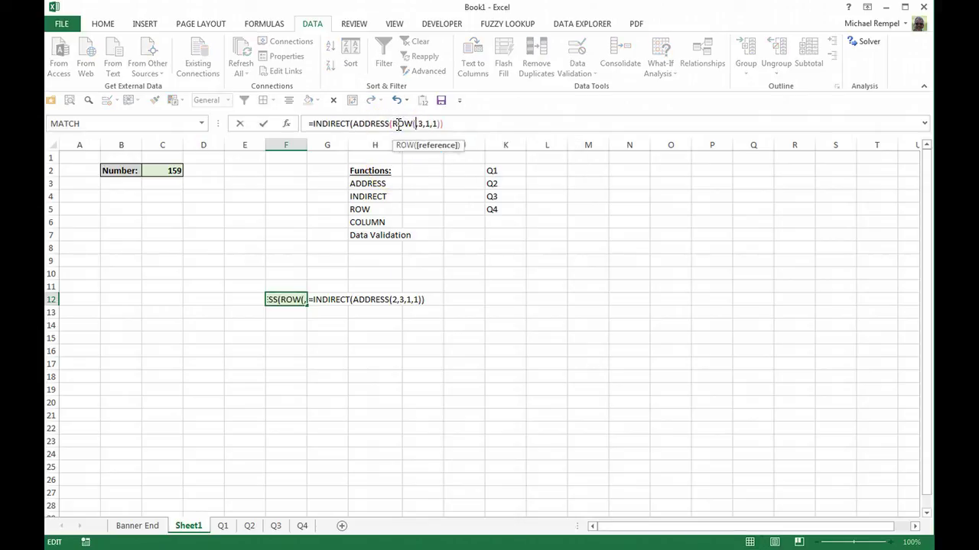
{"action": "left_click", "coordinate": [169, 169]}
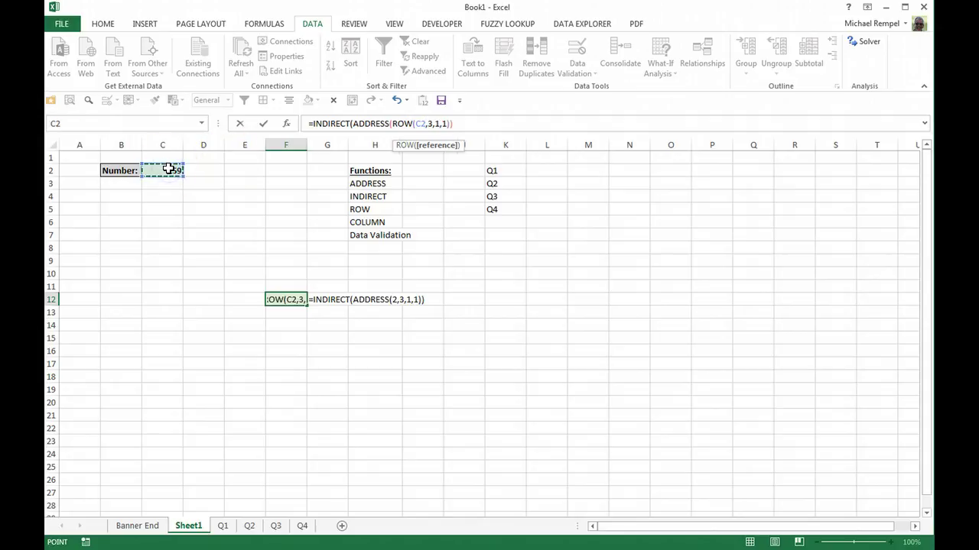
{"action": "type", "text": ")"}
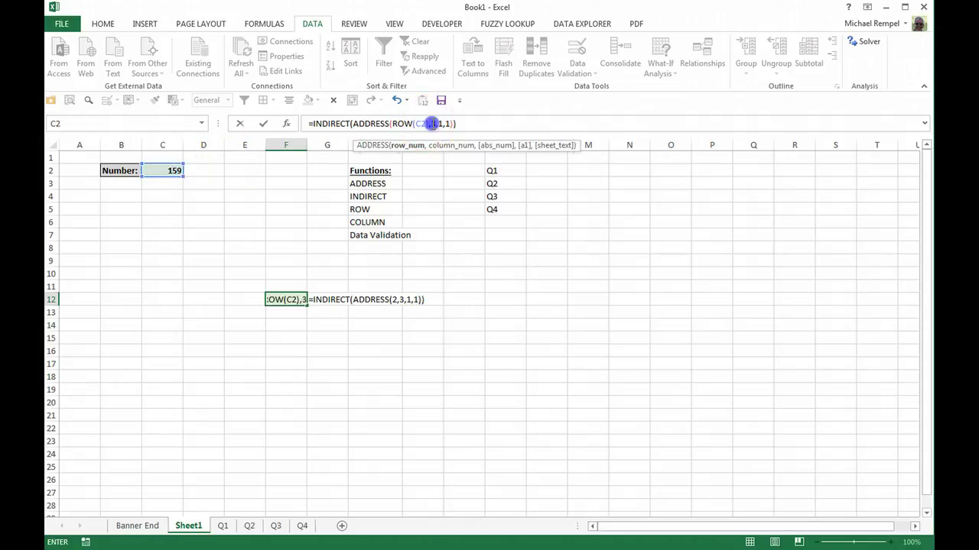
{"action": "left_click", "coordinate": [432, 124]}
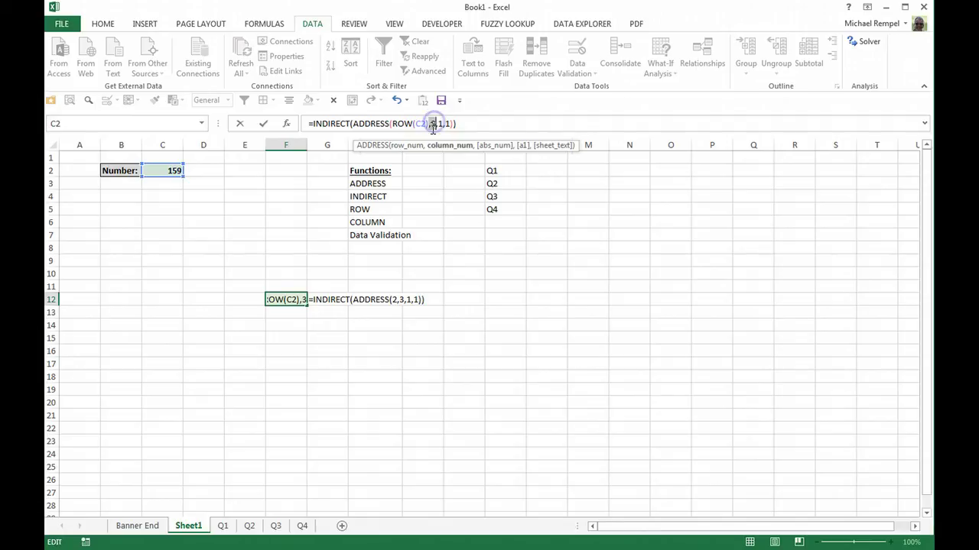
{"action": "type", "text": "colu"}
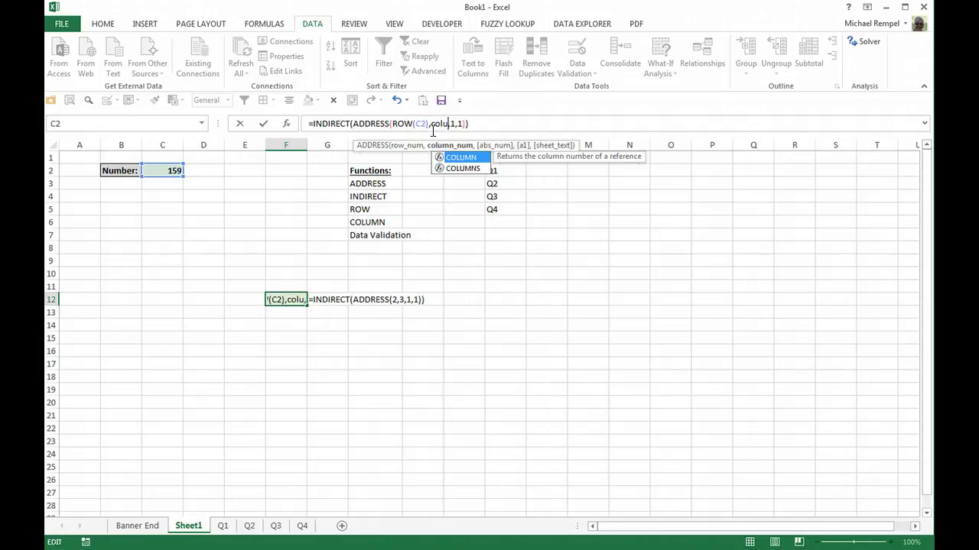
{"action": "type", "text": "m"}
{"action": "key", "text": "Tab"}
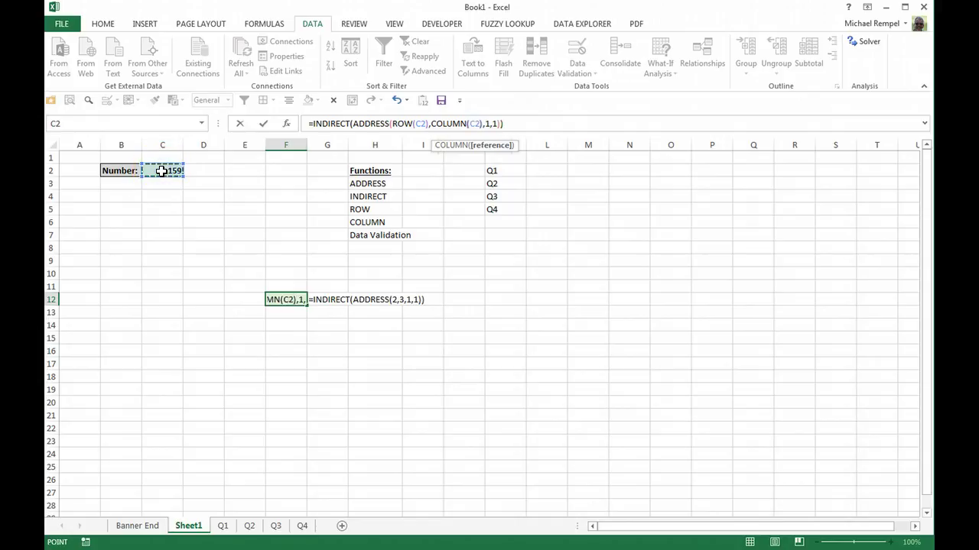
Commit =INDIRECT(ADDRESS(ROW(C2),COLUMN(C2),1,1)) in F12 and insert two rows at the top
{"action": "key", "text": "Return"}
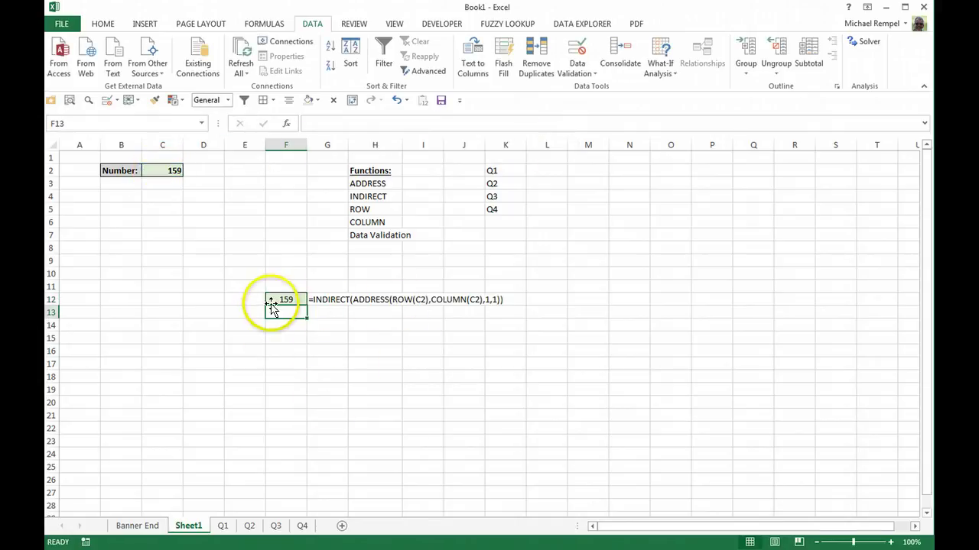
{"action": "left_click_drag", "start_coordinate": [53, 157], "coordinate": [48, 169]}
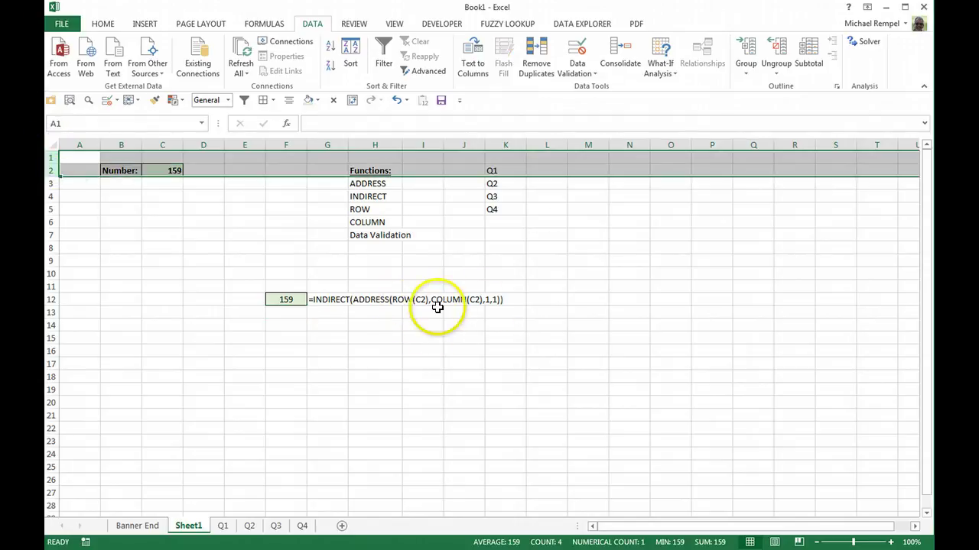
{"action": "right_click", "coordinate": [53, 163]}
{"action": "key", "text": "Escape"}
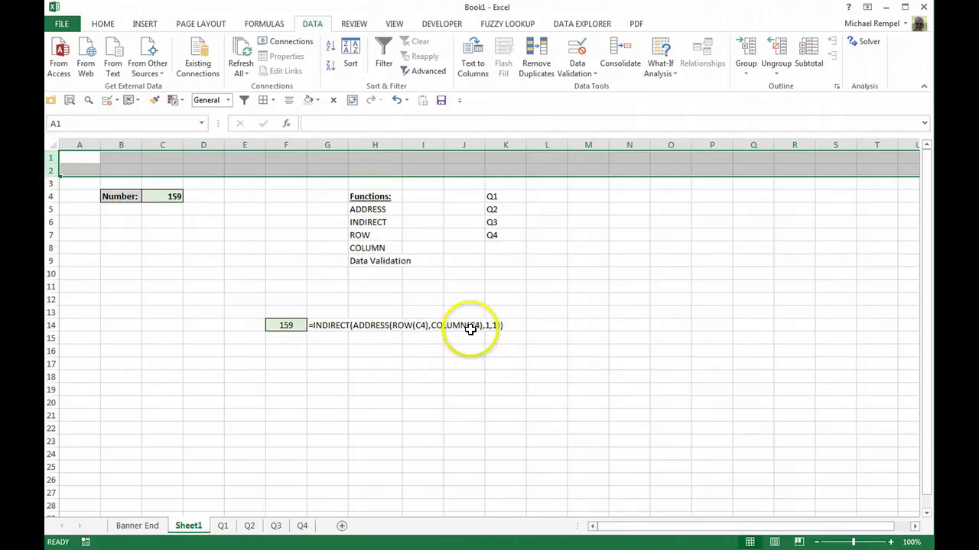
Check that F14 still follows C4's 159, then undo the two inserted rows
{"action": "left_click", "coordinate": [345, 360]}
{"action": "left_click", "coordinate": [290, 324]}
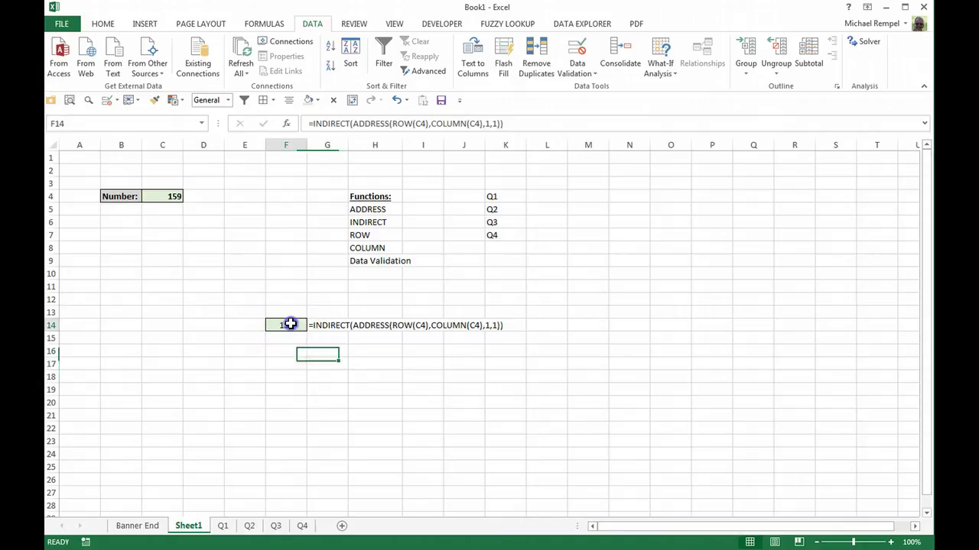
{"action": "left_click", "coordinate": [161, 196]}
{"action": "left_click", "coordinate": [290, 325]}
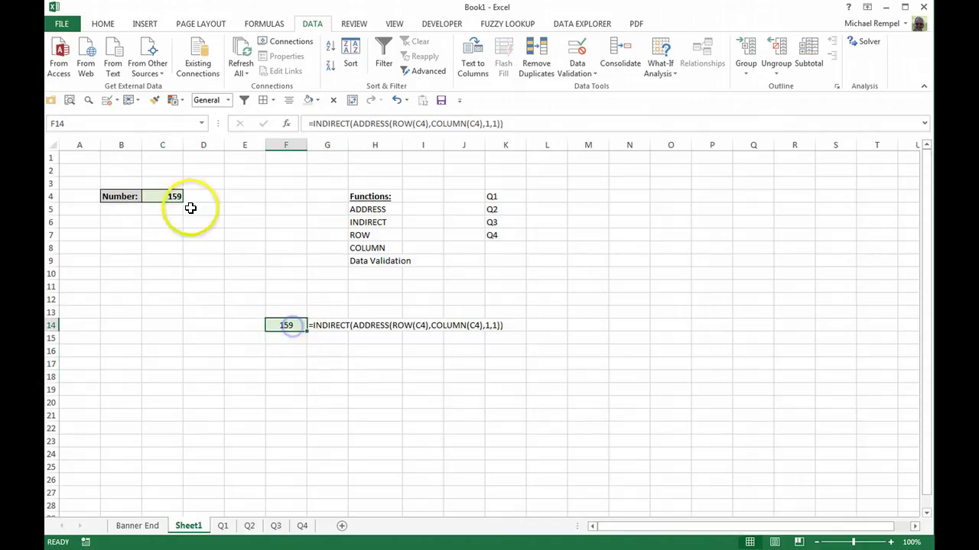
{"action": "left_click", "coordinate": [164, 197]}
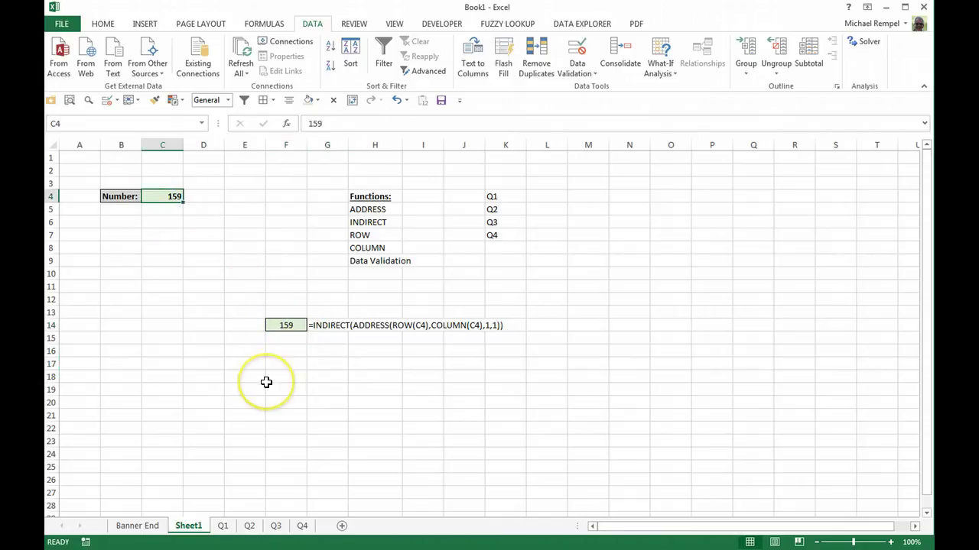
{"action": "key", "text": "ctrl+z"}
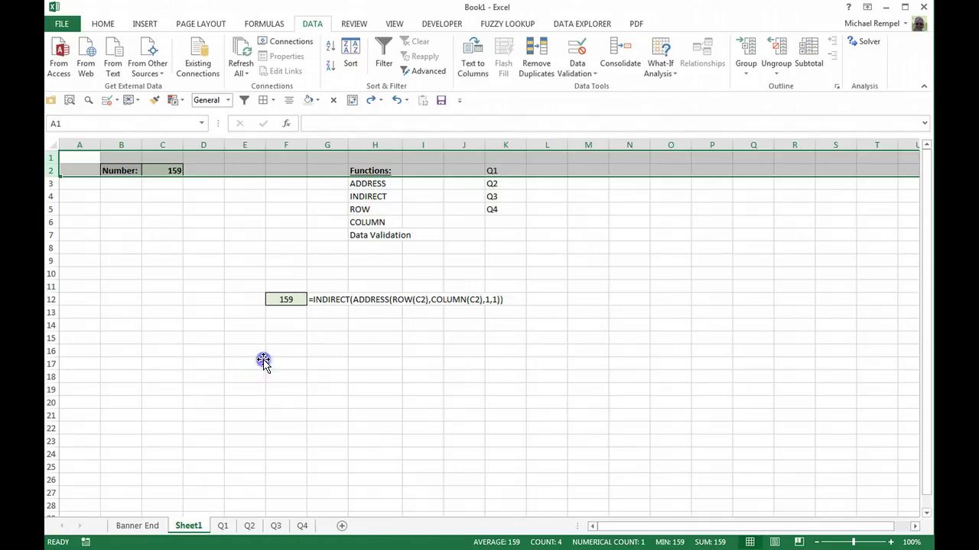
Add a "Q1" sheet argument to F12's ADDRESS so it returns 24, verifying on sheet Q1
{"action": "left_click", "coordinate": [263, 361]}
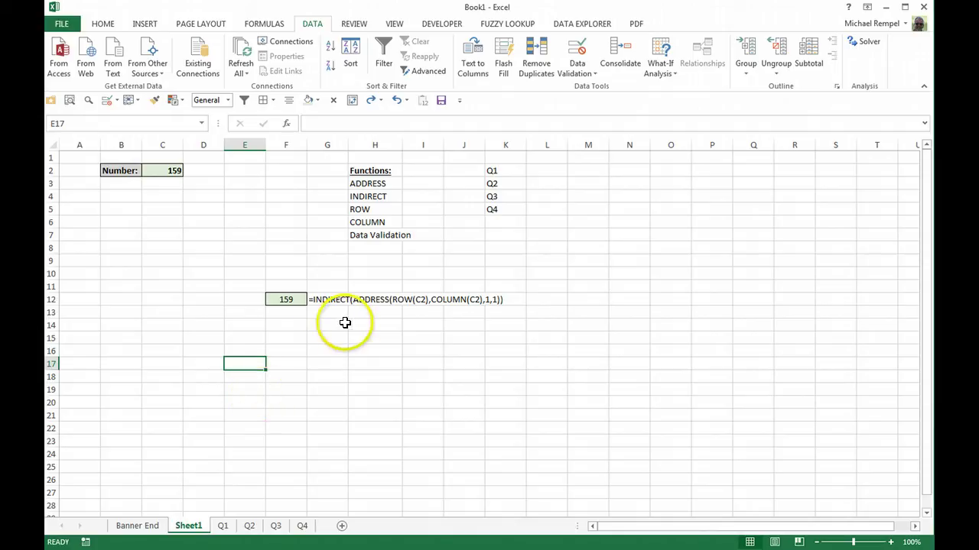
{"action": "left_click", "coordinate": [295, 298]}
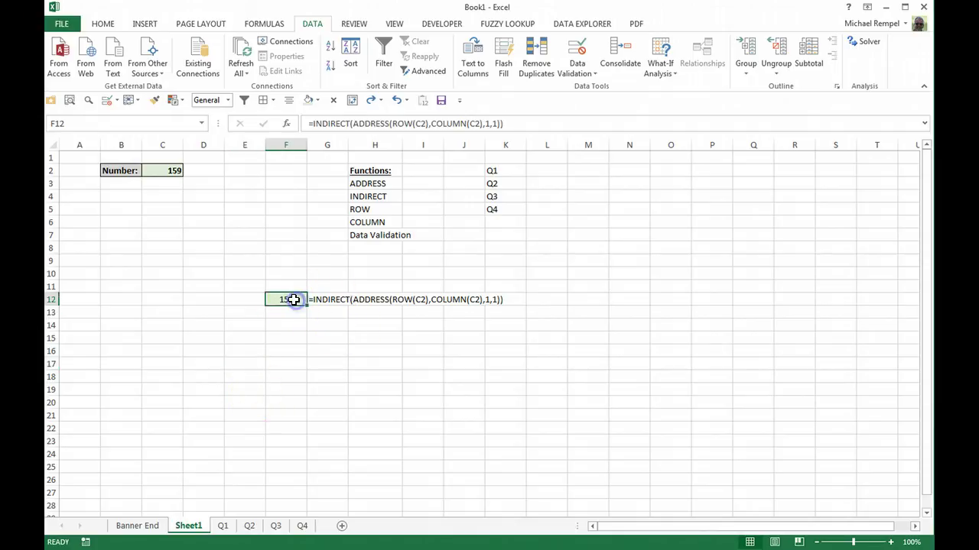
{"action": "left_click", "coordinate": [373, 124]}
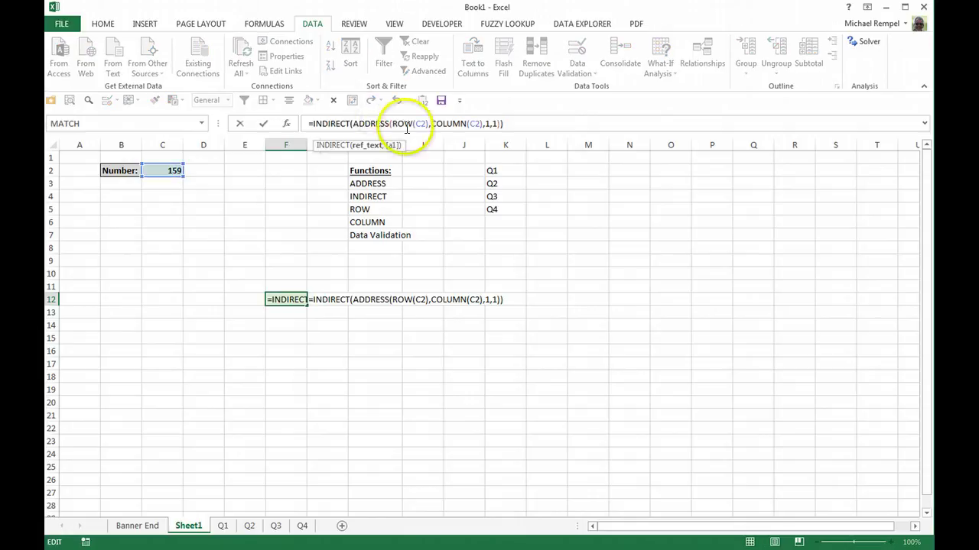
{"action": "left_click", "coordinate": [419, 122]}
{"action": "left_click", "coordinate": [456, 125]}
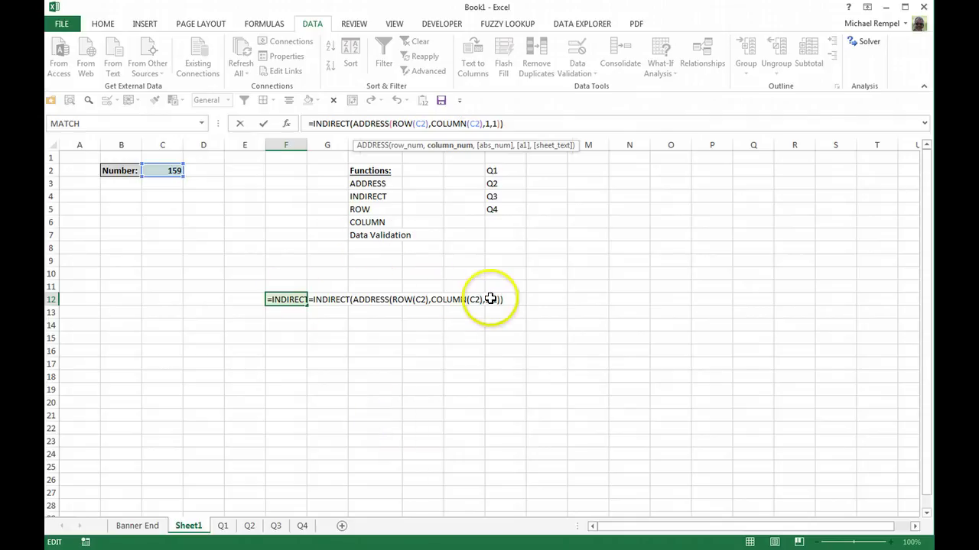
{"action": "left_click", "coordinate": [496, 123]}
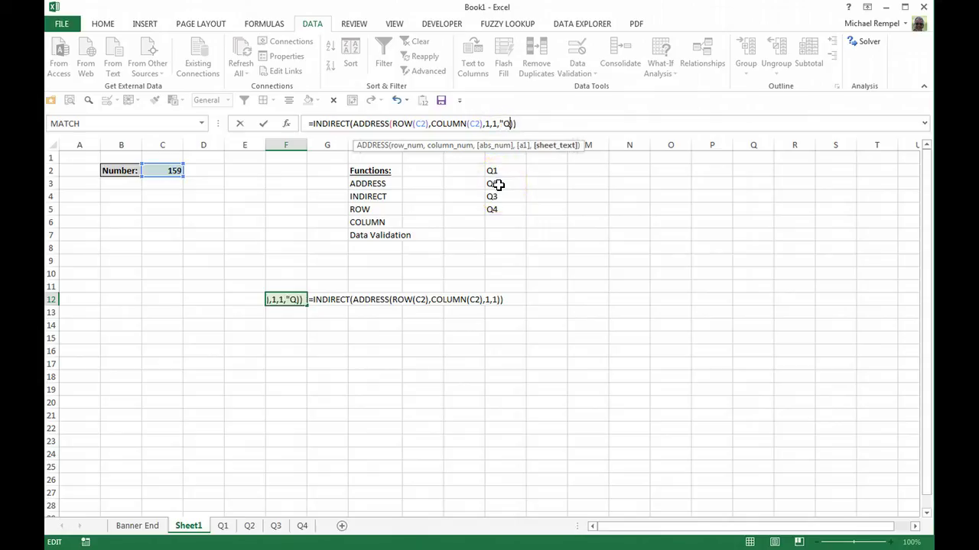
{"action": "key", "text": "Return"}
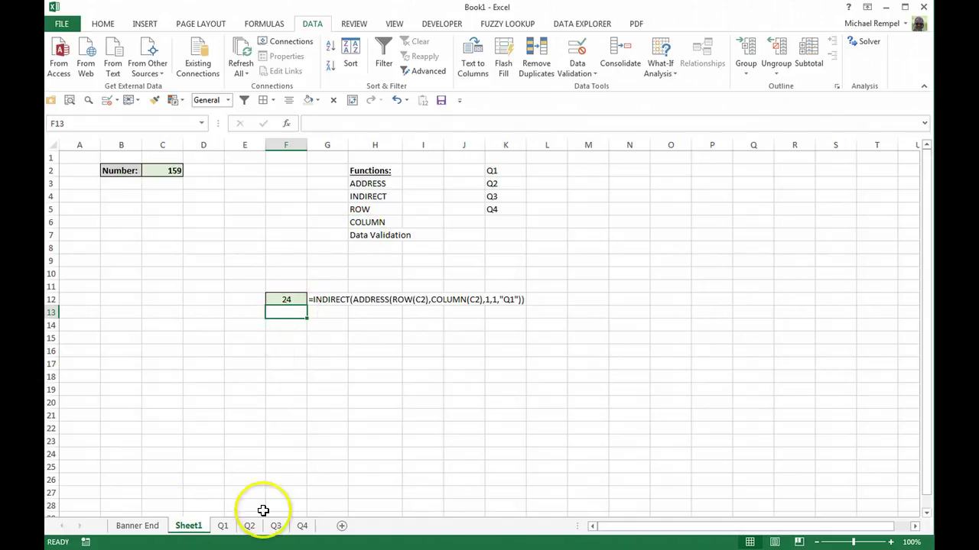
{"action": "left_click", "coordinate": [223, 526]}
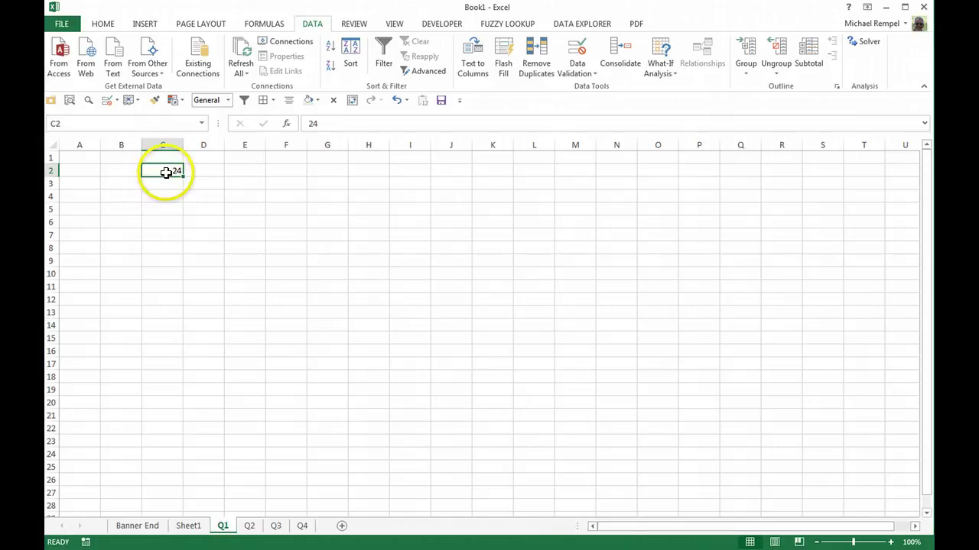
{"action": "left_click", "coordinate": [189, 527]}
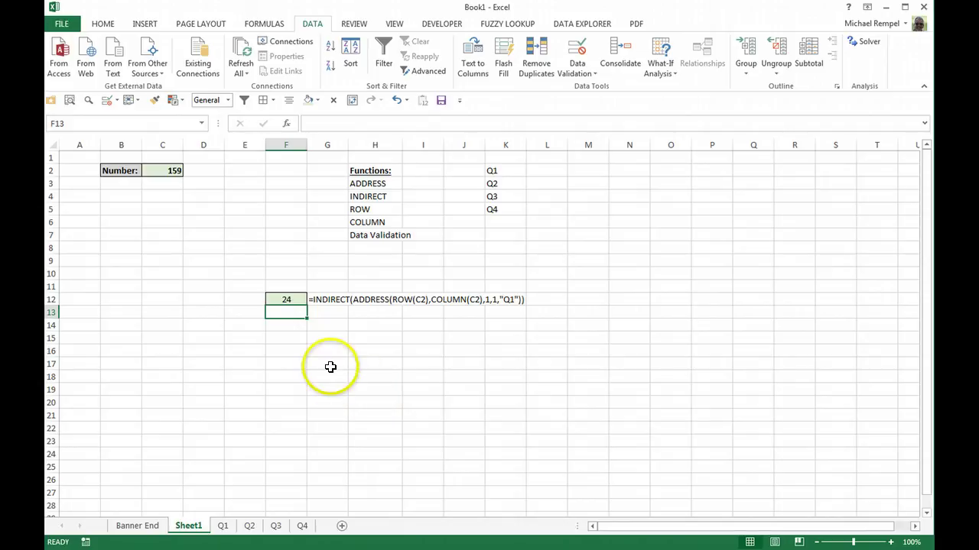
{"action": "left_click", "coordinate": [273, 299]}
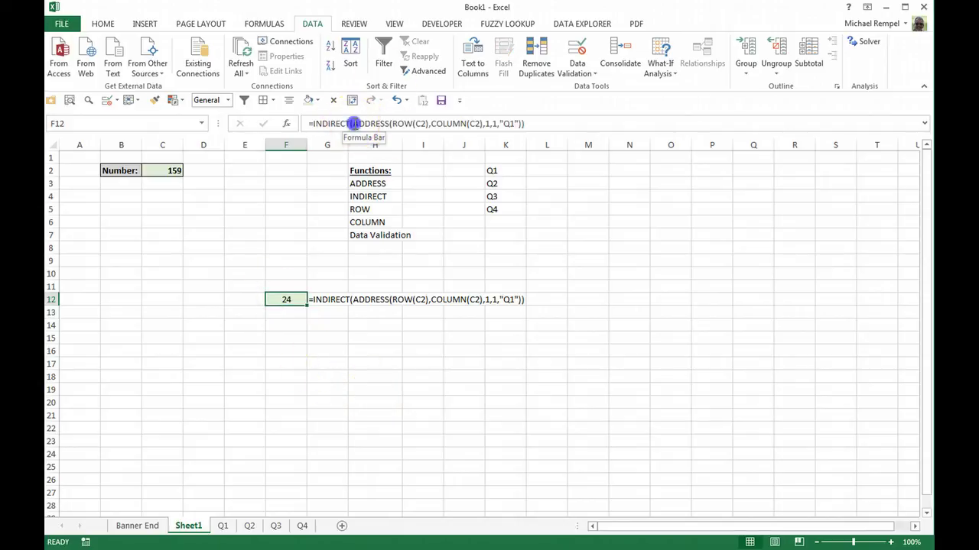
{"action": "left_click_drag", "start_coordinate": [354, 123], "coordinate": [441, 123]}
{"action": "left_click_drag", "start_coordinate": [520, 130], "coordinate": [523, 130]}
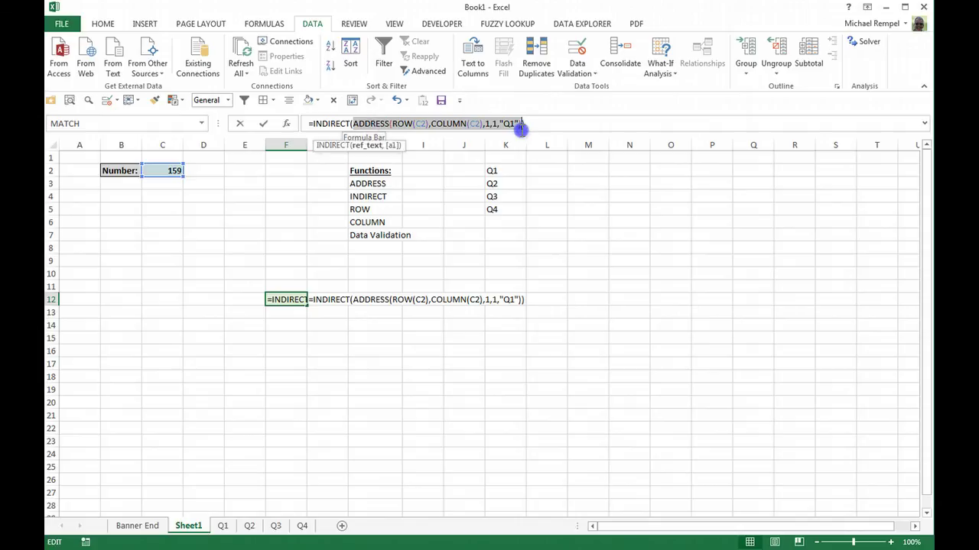
{"action": "key", "text": "F9"}
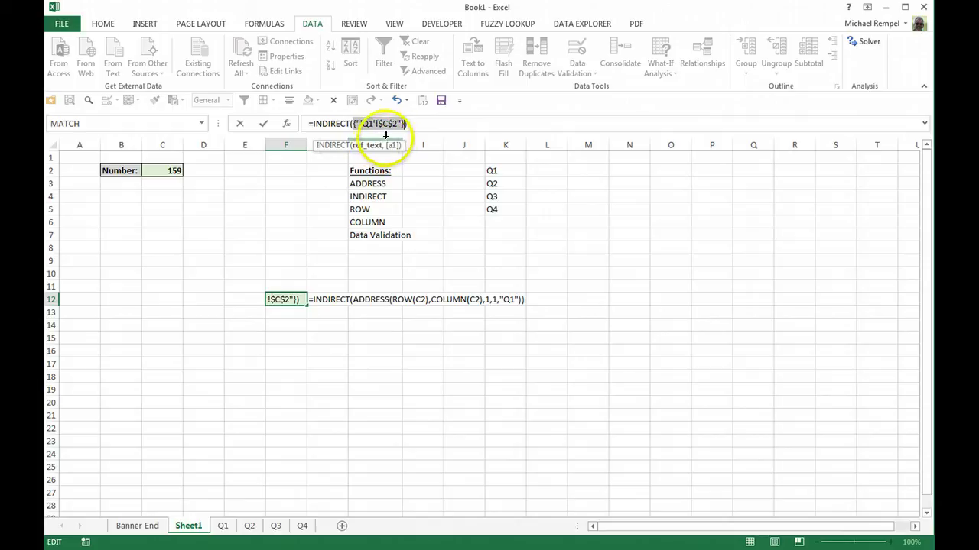
{"action": "key", "text": "Escape"}
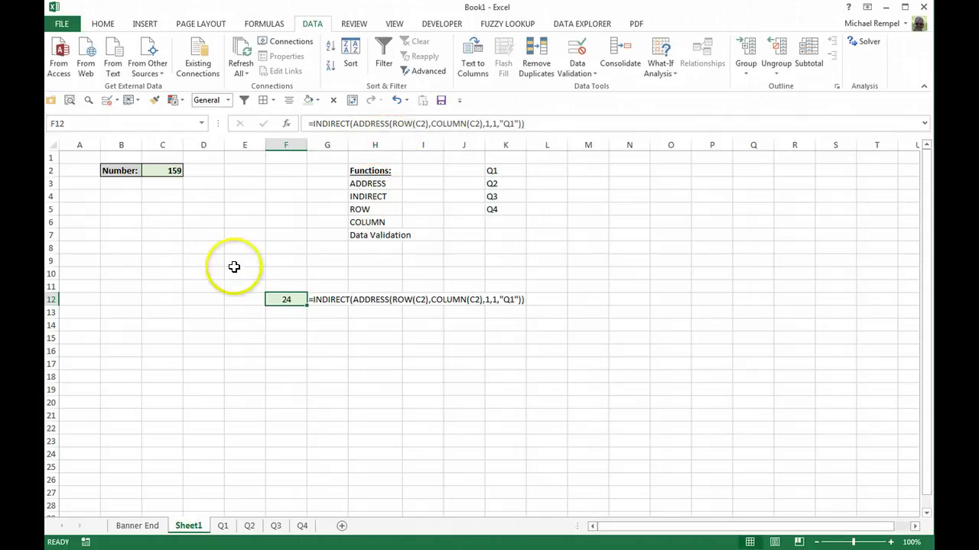
Give B5 List data validation with source $K$2:$K$5
{"action": "left_click", "coordinate": [123, 209]}
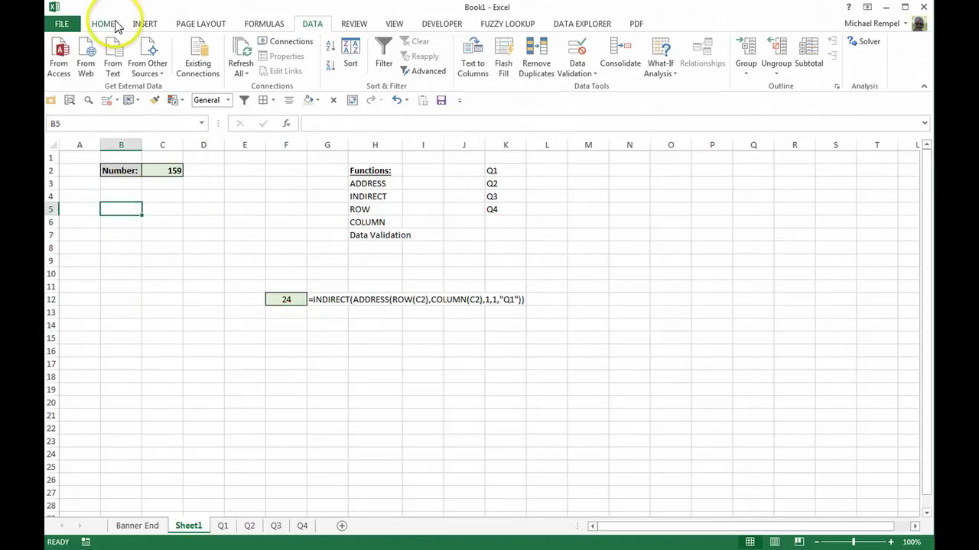
{"action": "left_click", "coordinate": [572, 74]}
{"action": "left_click", "coordinate": [587, 88]}
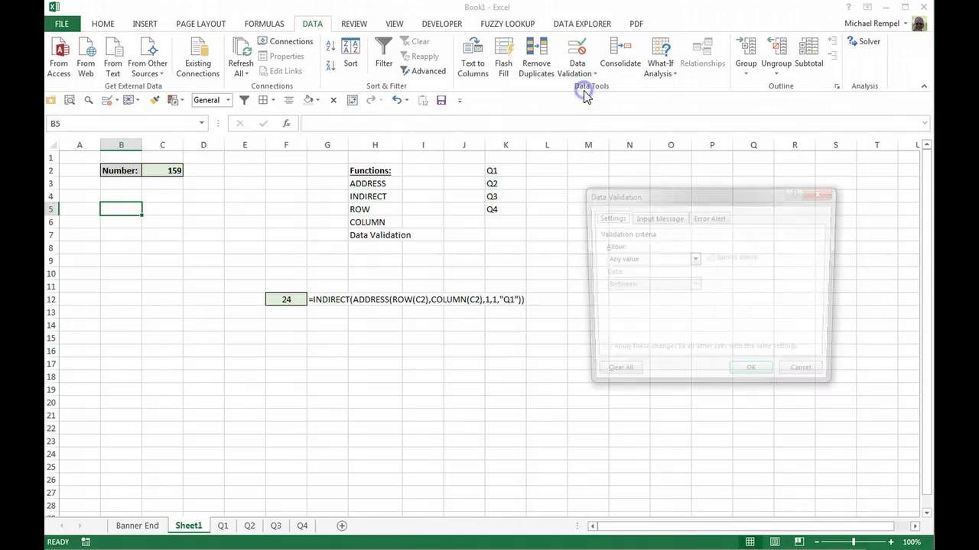
{"action": "left_click", "coordinate": [694, 260]}
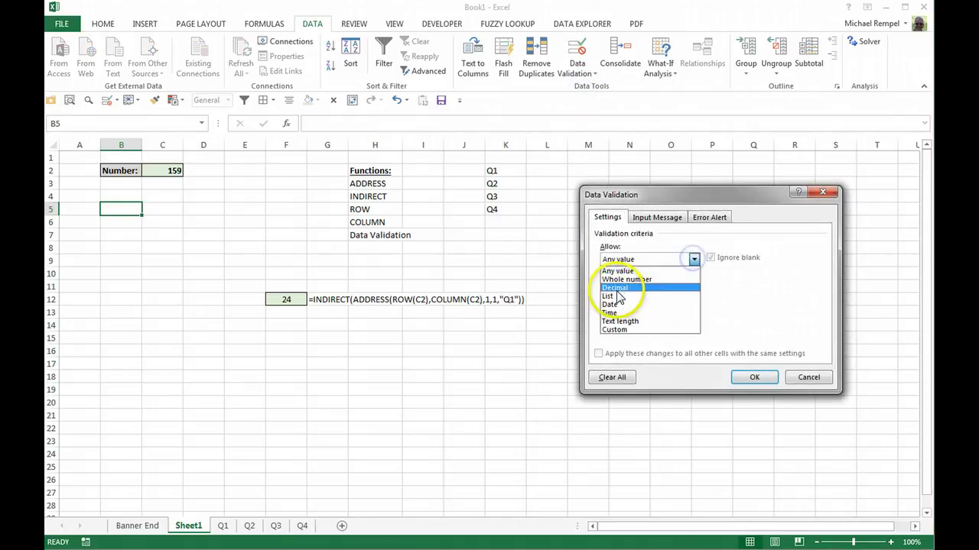
{"action": "left_click", "coordinate": [618, 297]}
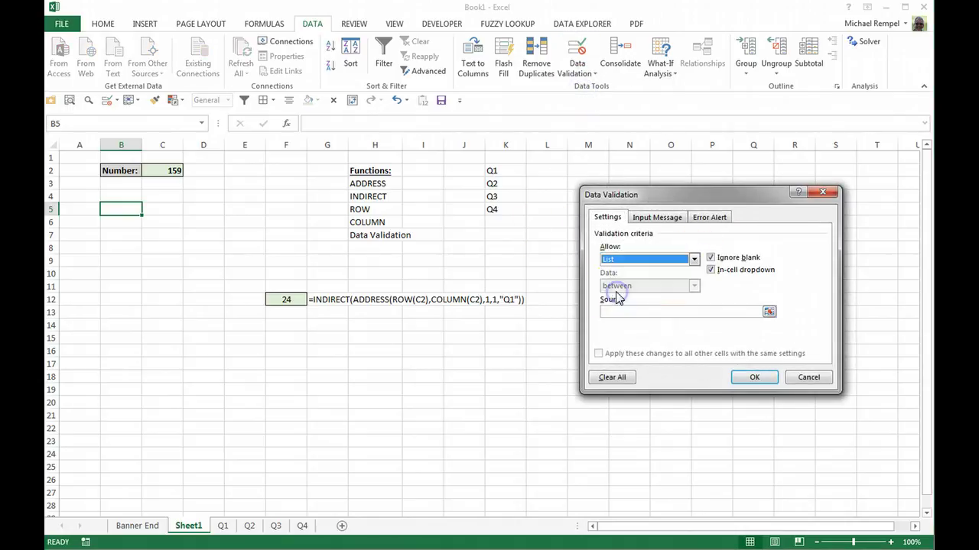
{"action": "left_click", "coordinate": [767, 311]}
{"action": "left_click_drag", "start_coordinate": [502, 170], "coordinate": [503, 205]}
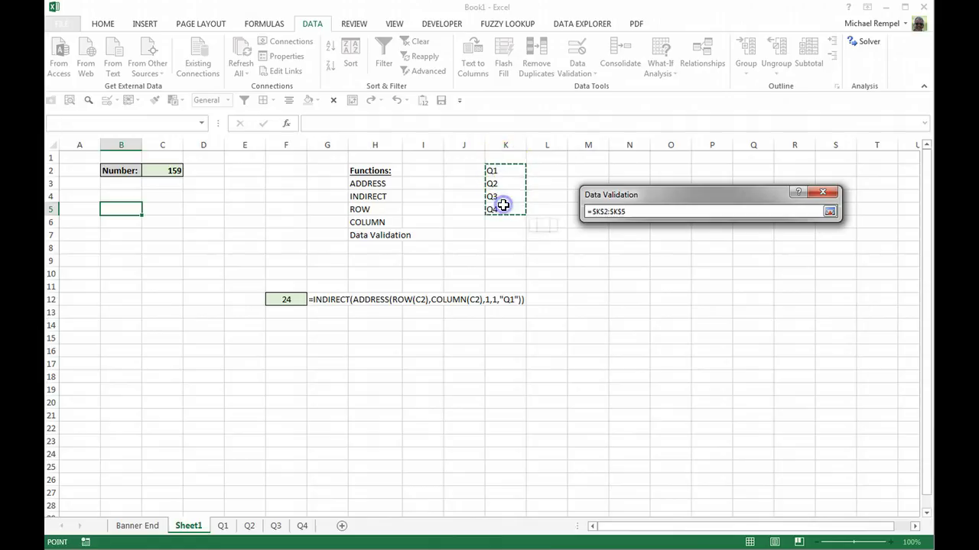
{"action": "left_click", "coordinate": [830, 211]}
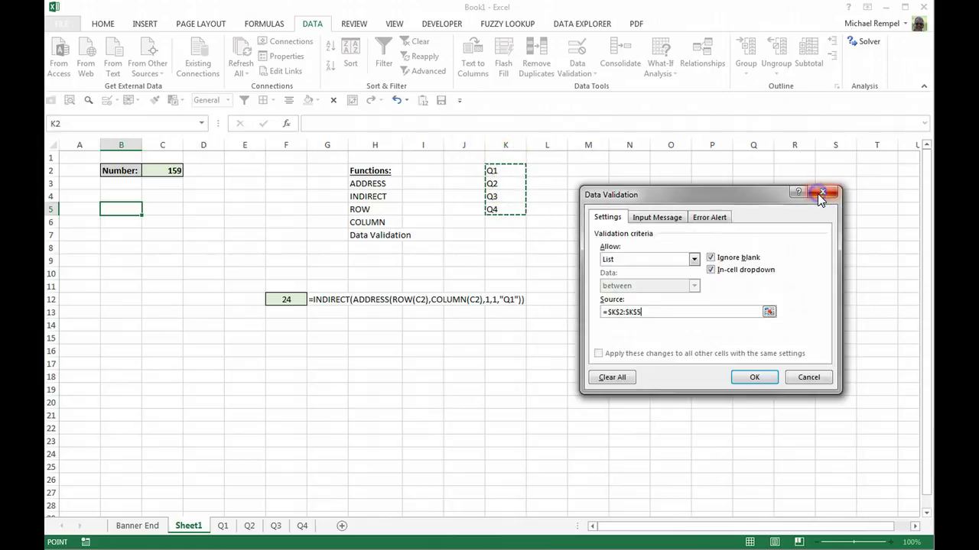
{"action": "left_click", "coordinate": [754, 377]}
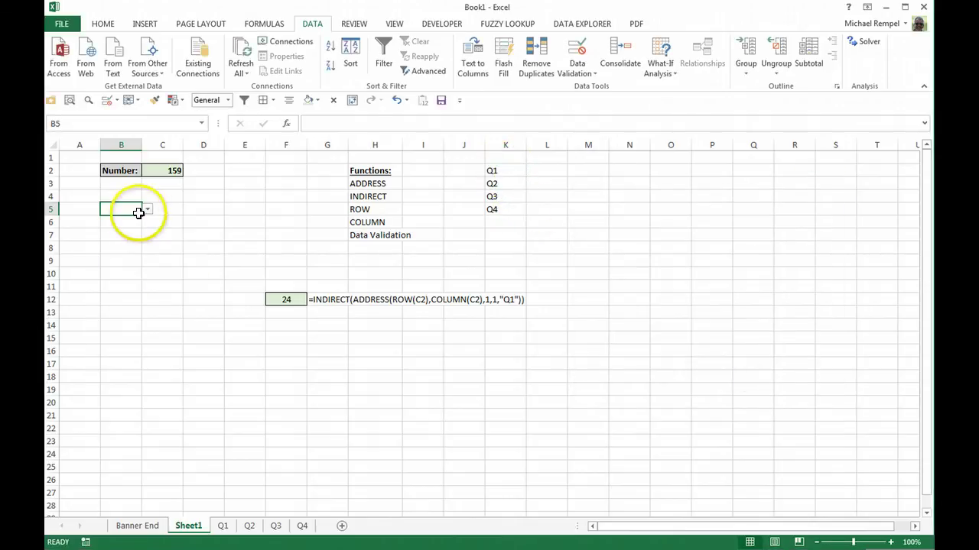
{"action": "left_click", "coordinate": [147, 209]}
Set B5 to Q1 and replace F12's hard-coded "Q1" sheet argument with B5
{"action": "left_click", "coordinate": [111, 216]}
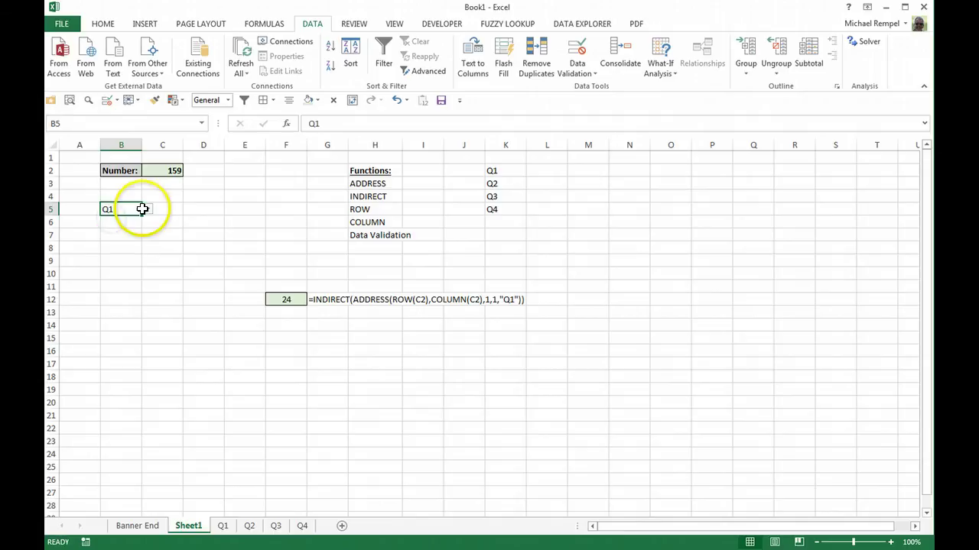
{"action": "left_click", "coordinate": [284, 300]}
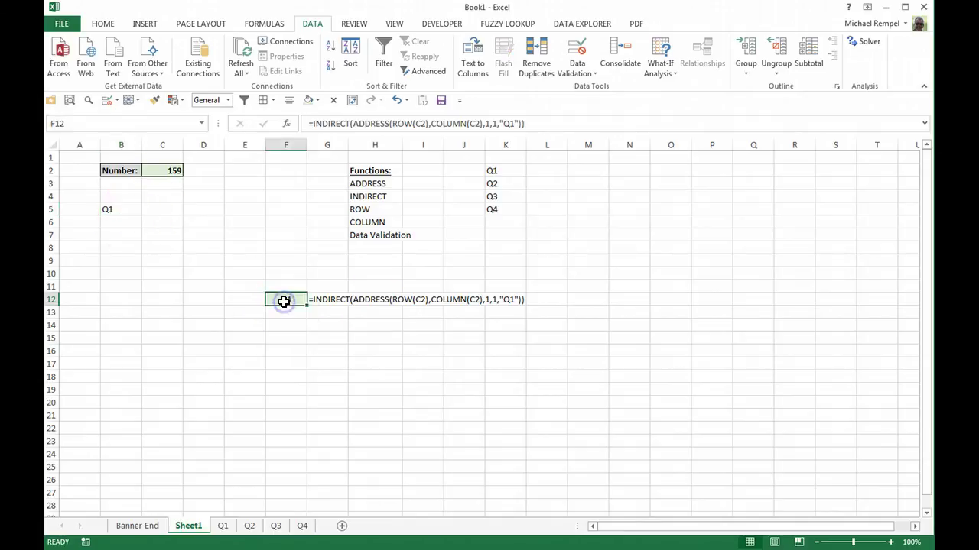
{"action": "double_click", "coordinate": [510, 124]}
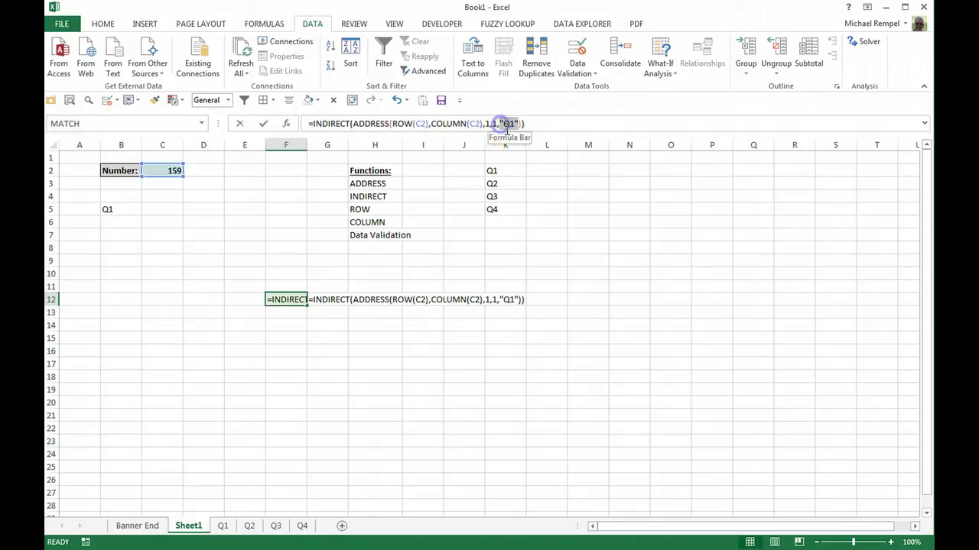
{"action": "key", "text": "BackSpace"}
{"action": "left_click", "coordinate": [110, 208]}
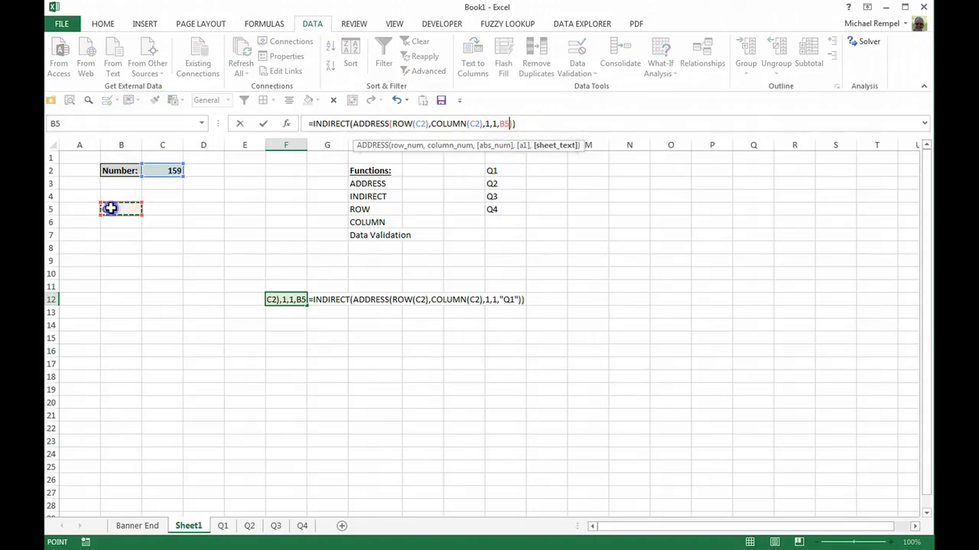
{"action": "key", "text": "Return"}
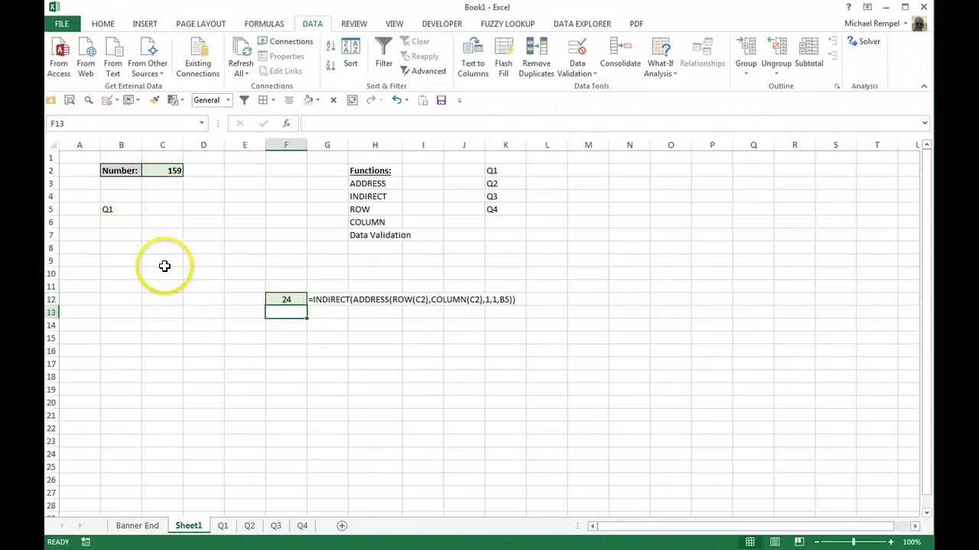
Pick Q3 from B5's dropdown so F12 shows 26
{"action": "left_click", "coordinate": [121, 209]}
{"action": "left_click", "coordinate": [147, 209]}
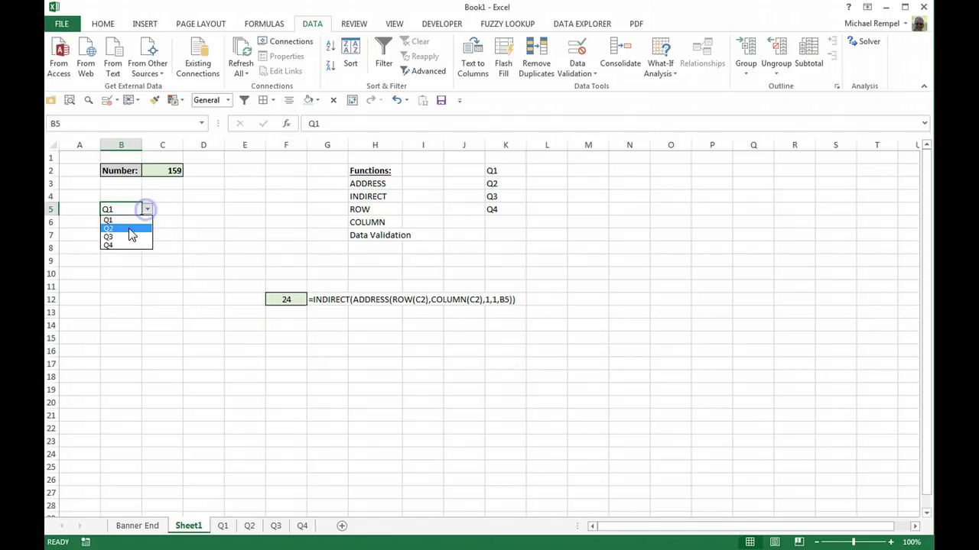
{"action": "left_click", "coordinate": [125, 237]}
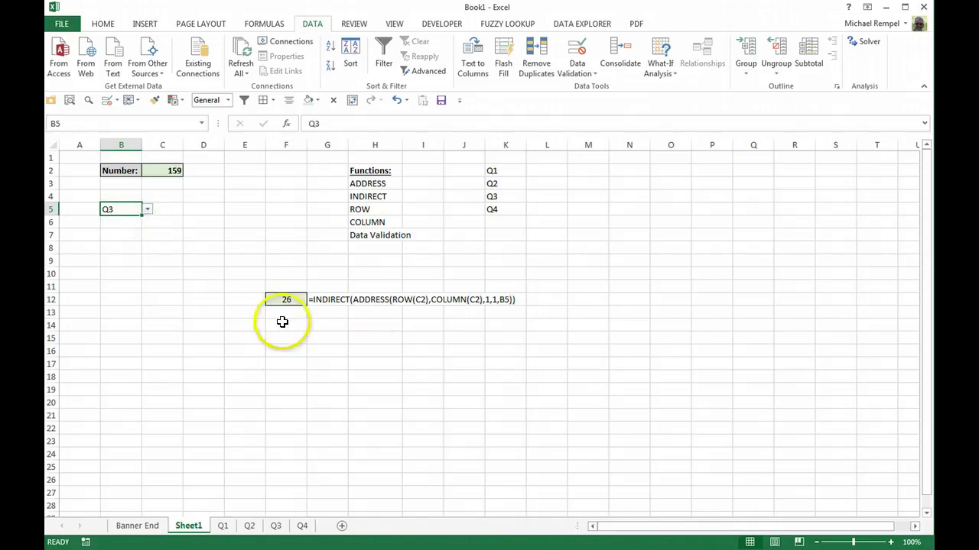
Confirm Q3's C2 is 26, switch B5 to Q2 so F12 shows 25, then open Banner End
{"action": "left_click", "coordinate": [275, 526]}
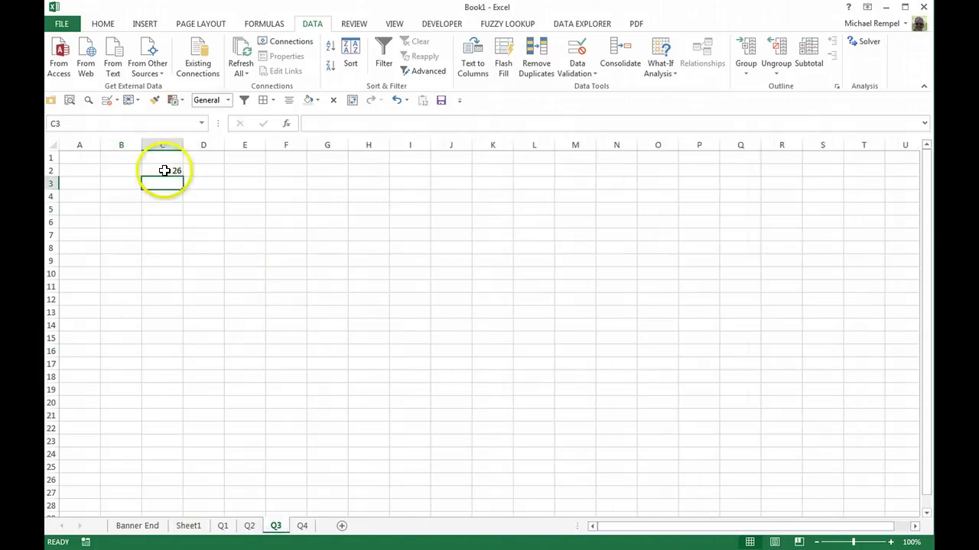
{"action": "left_click", "coordinate": [190, 526]}
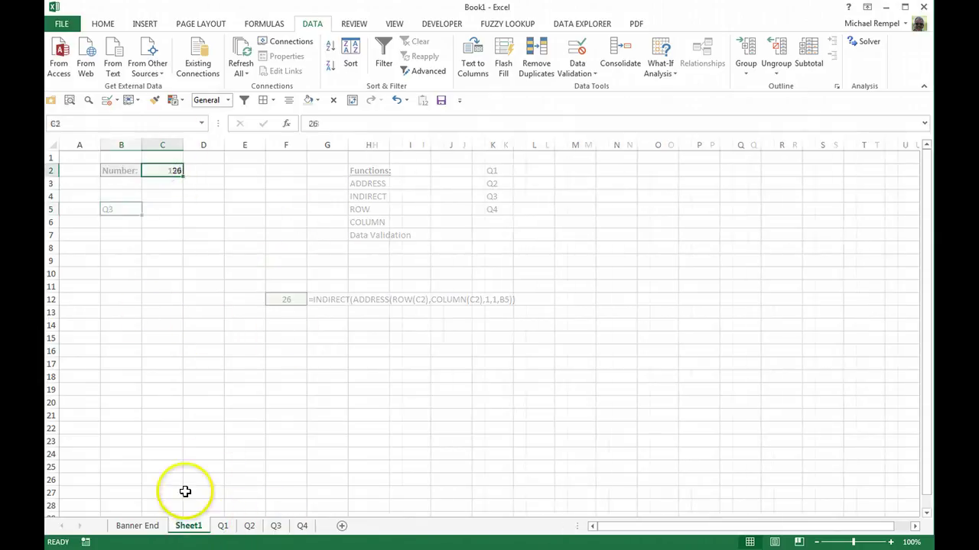
{"action": "left_click", "coordinate": [147, 209]}
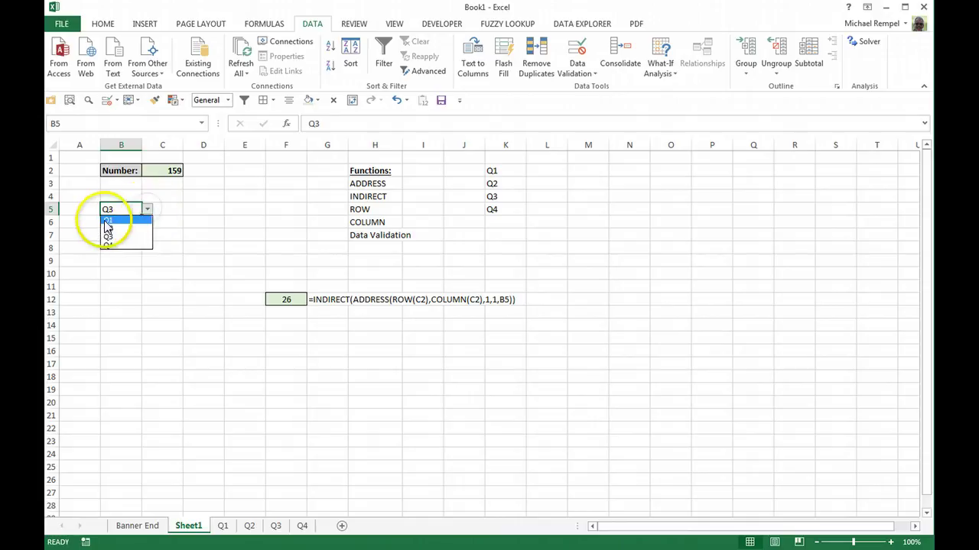
{"action": "left_click", "coordinate": [118, 229]}
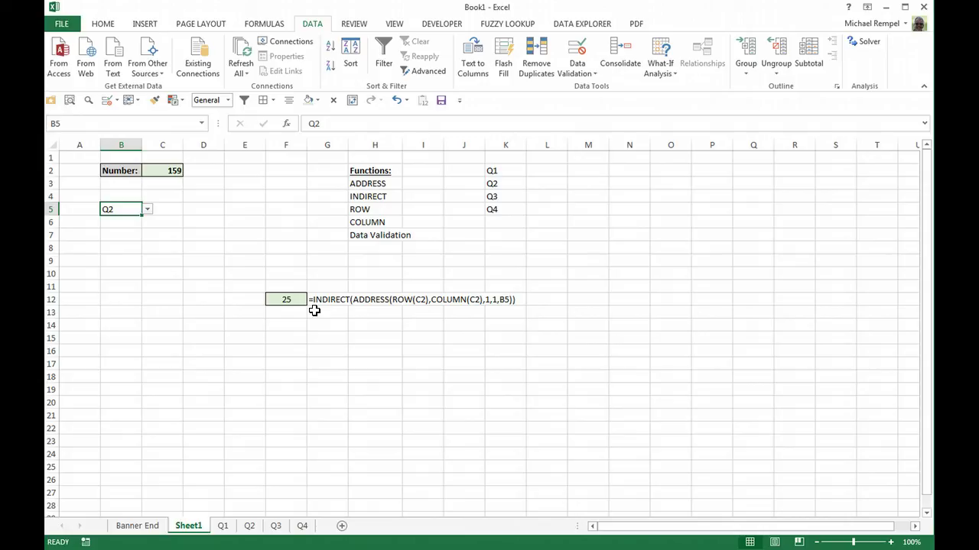
{"action": "left_click", "coordinate": [136, 527]}
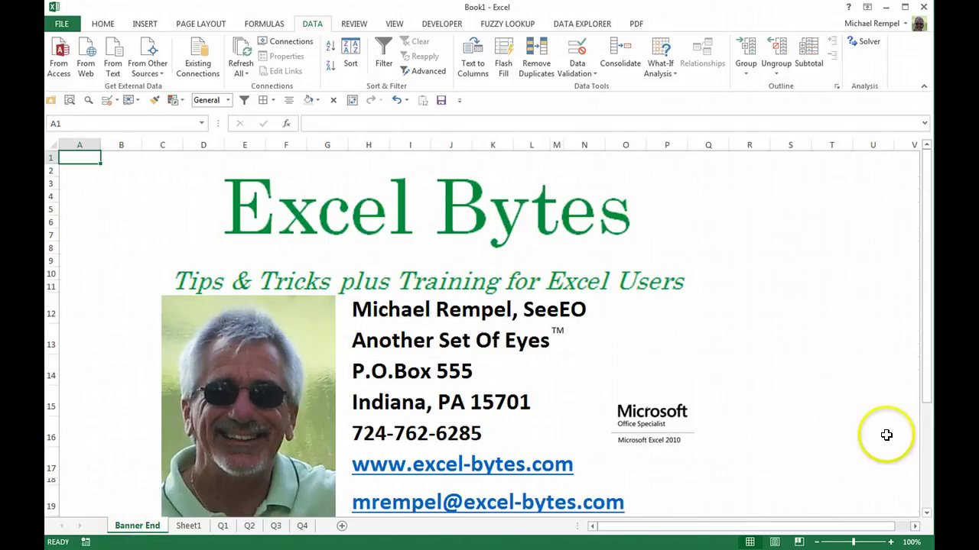